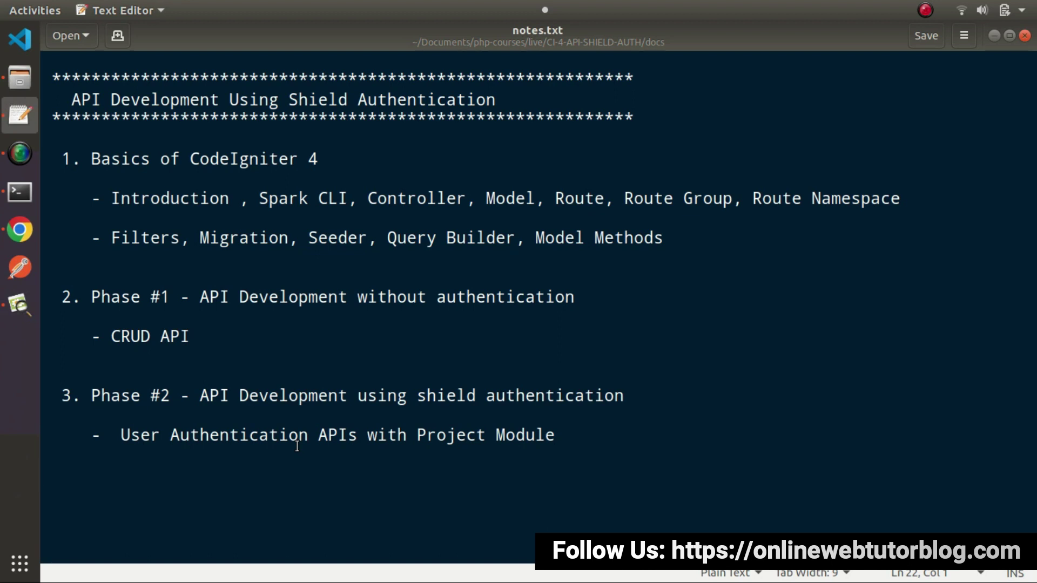
- Review the course outline in notes.txt and check the learn-ci project folder in the file manager
{"action": "left_click_drag", "start_coordinate": [53, 79], "coordinate": [601, 442]}
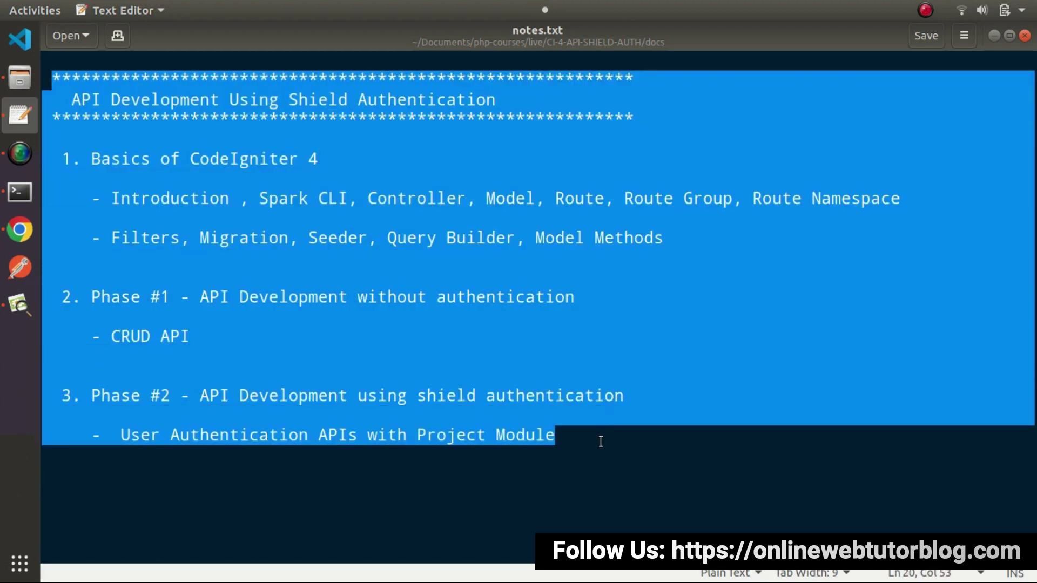
{"action": "left_click", "coordinate": [602, 442]}
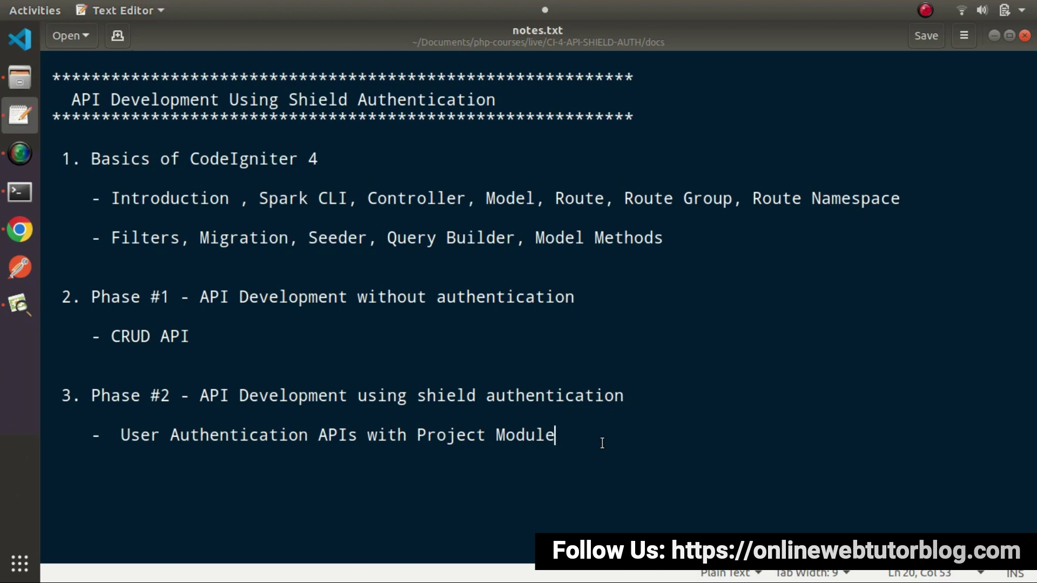
{"action": "left_click", "coordinate": [25, 81]}
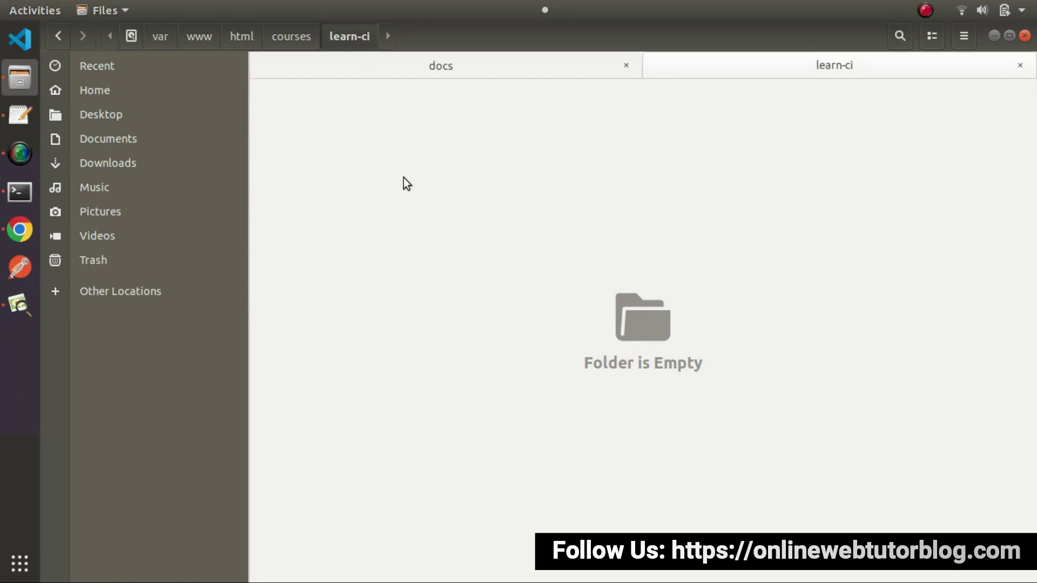
- Switch to Chrome and download the CodeIgniter 4 package from the CodeIgniter website's download page
{"action": "left_click", "coordinate": [21, 230]}
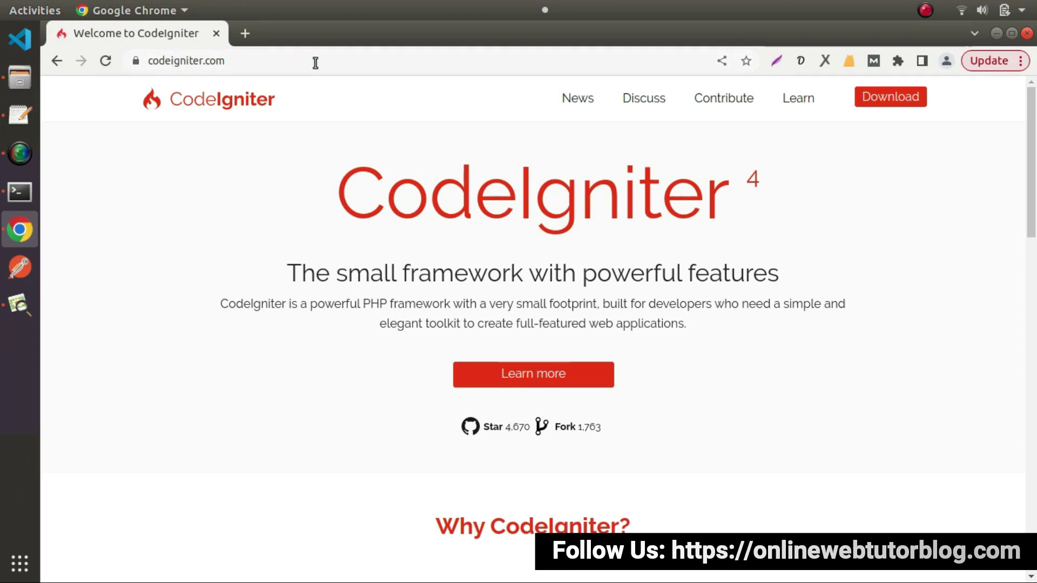
{"action": "left_click", "coordinate": [886, 103]}
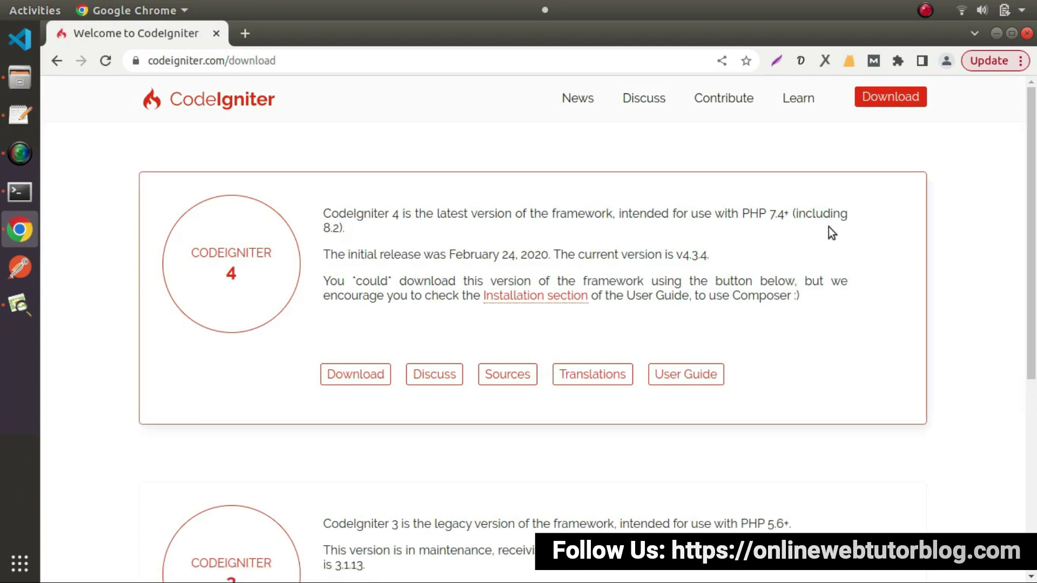
{"action": "scroll", "coordinate": [276, 296], "scroll_direction": "down", "scroll_amount": 5}
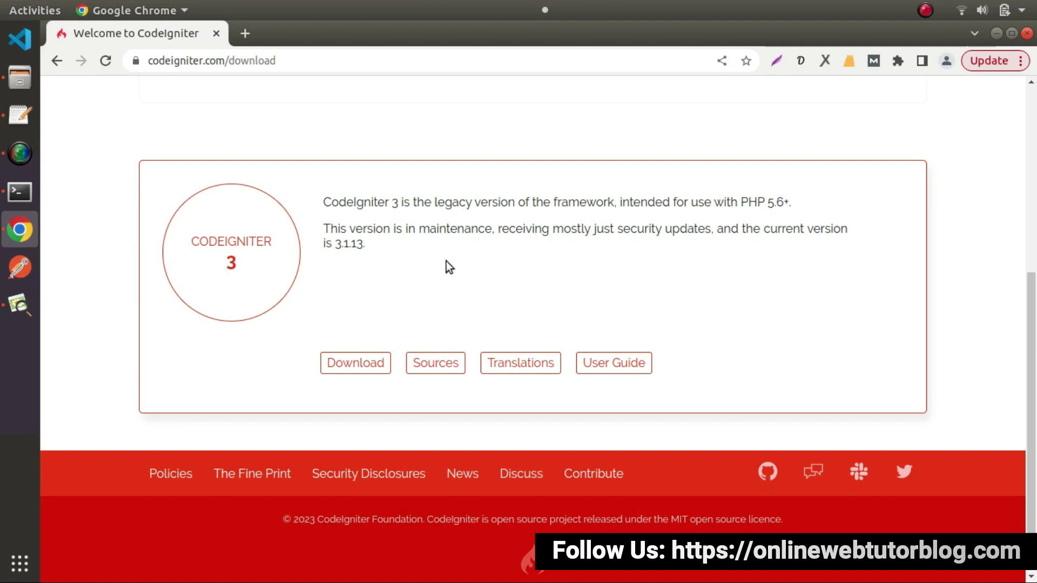
{"action": "scroll", "coordinate": [447, 262], "scroll_direction": "up", "scroll_amount": 5}
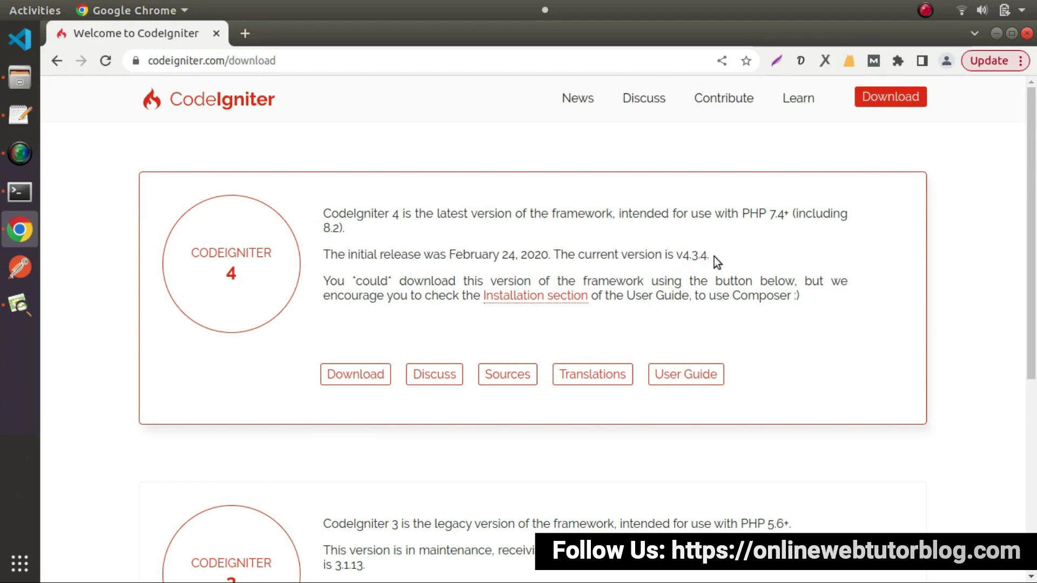
{"action": "left_click", "coordinate": [356, 374]}
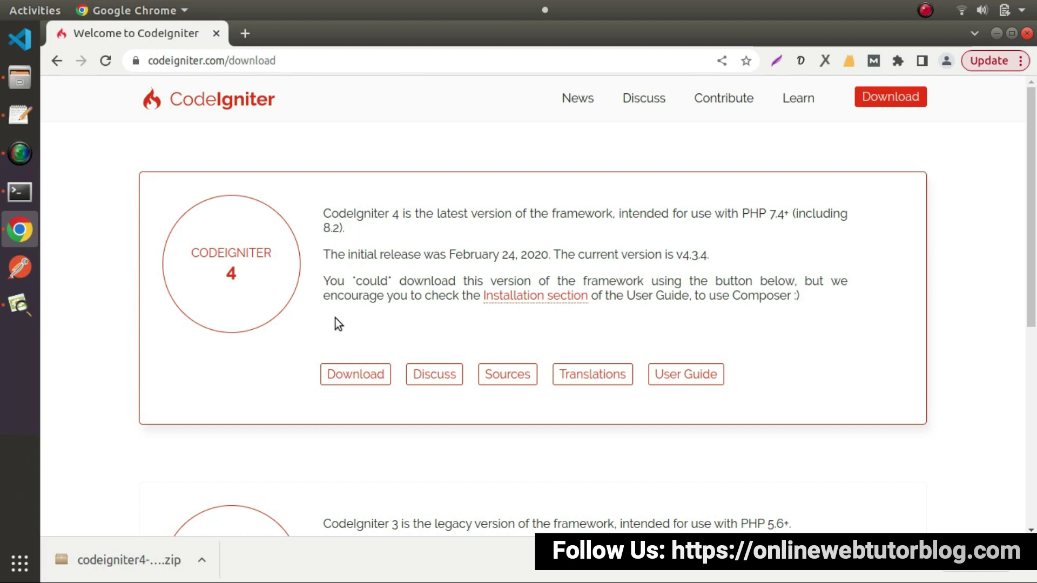
- Open the Composer Installation page of the CodeIgniter 4 User Guide at the App Starter installation command
{"action": "left_click", "coordinate": [690, 376]}
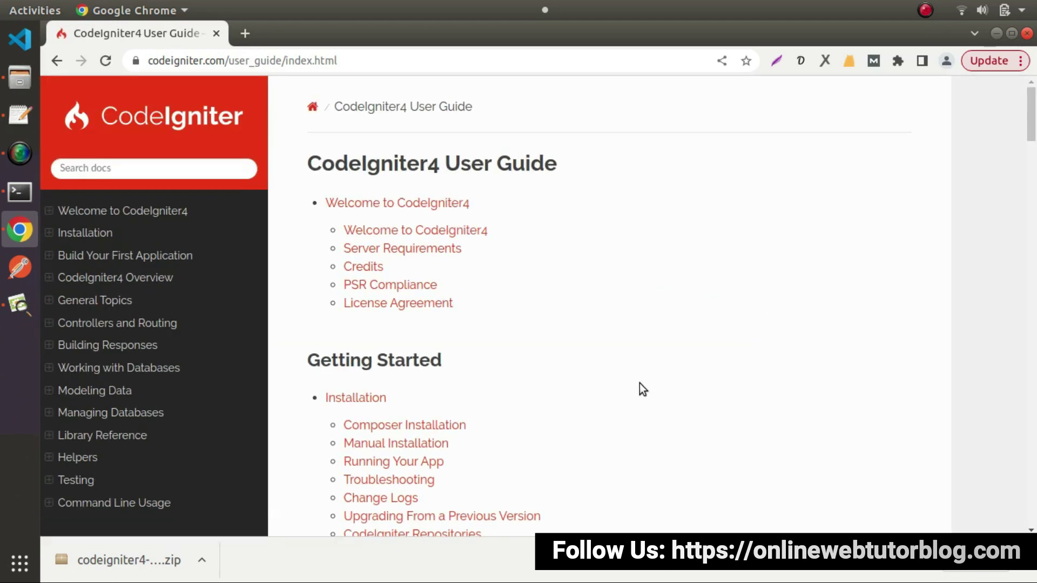
{"action": "scroll", "coordinate": [562, 281], "scroll_direction": "down", "scroll_amount": 4}
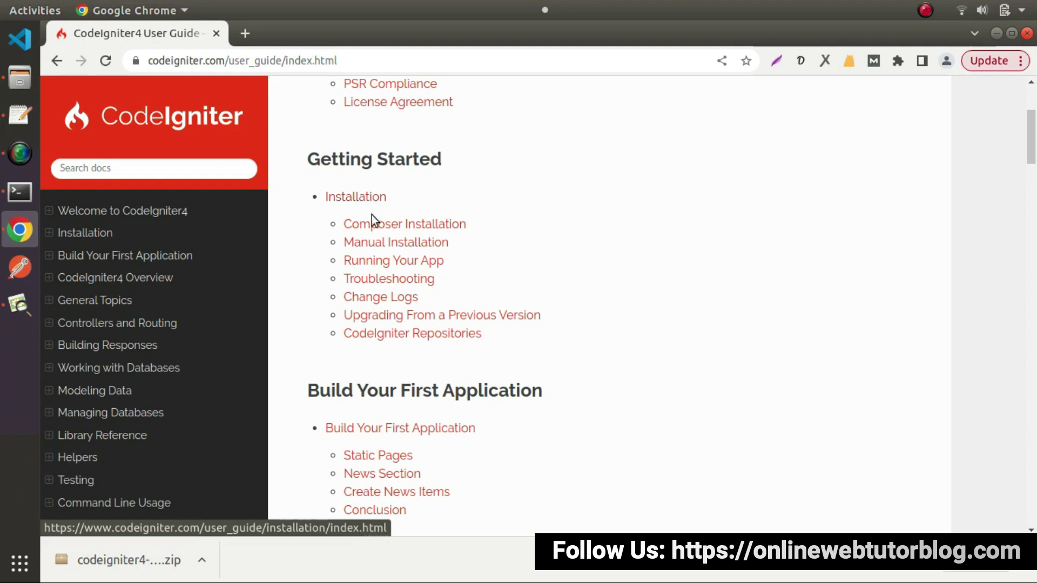
{"action": "left_click", "coordinate": [420, 231]}
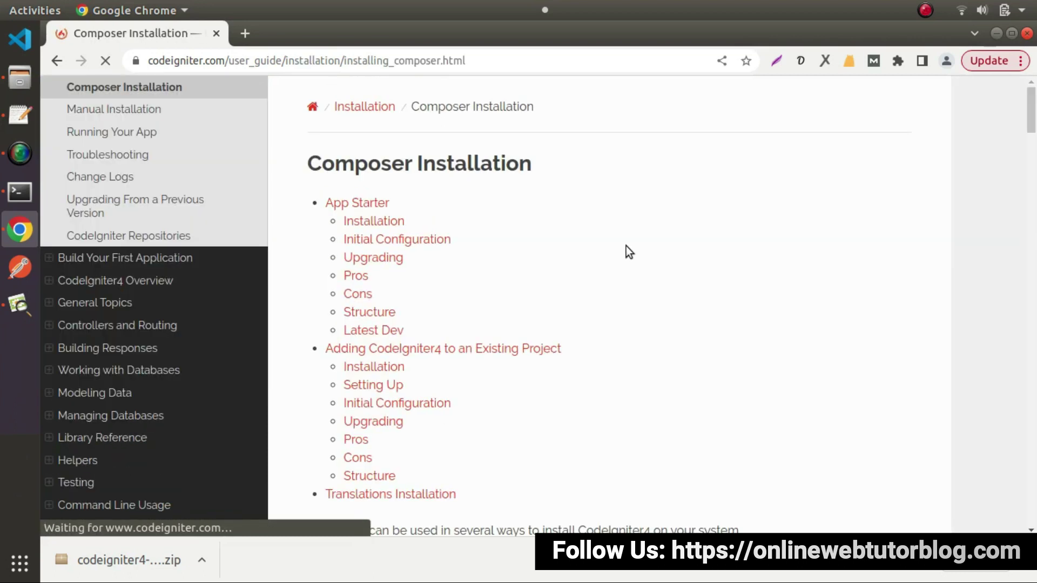
{"action": "scroll", "coordinate": [707, 272], "scroll_direction": "down", "scroll_amount": 10}
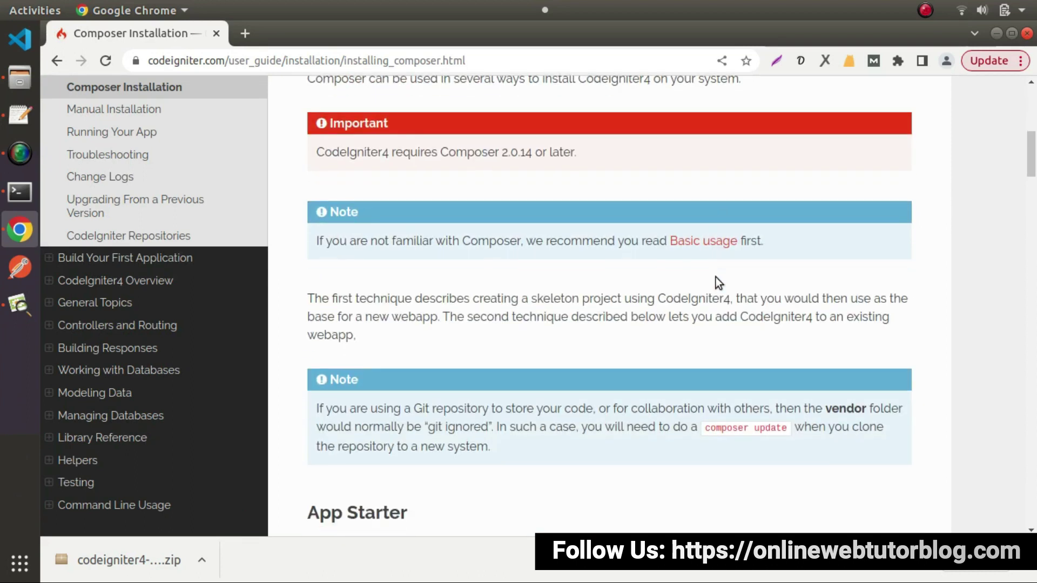
{"action": "scroll", "coordinate": [714, 277], "scroll_direction": "down", "scroll_amount": 3}
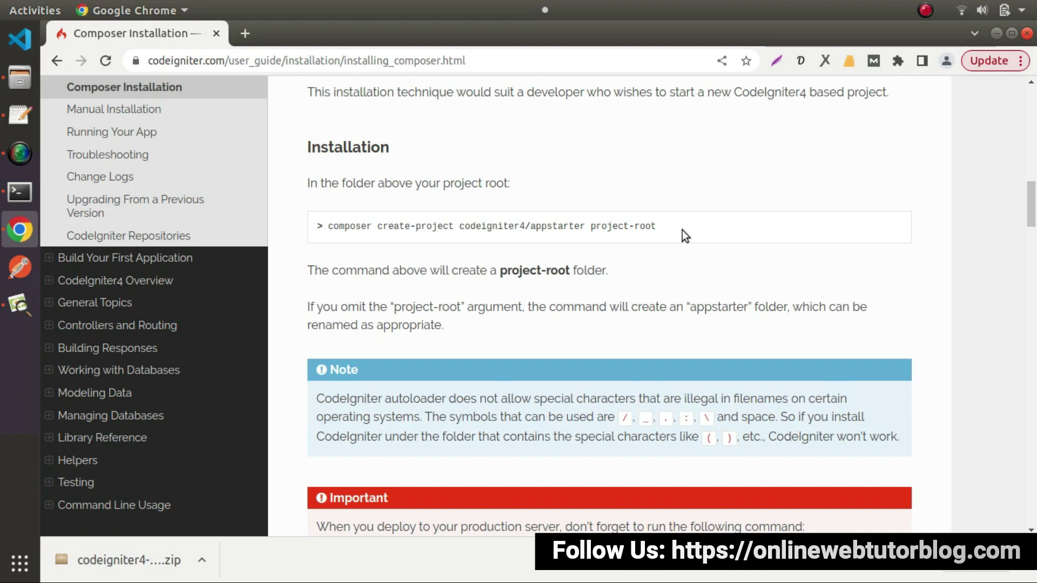
- Copy the command "composer create-project codeigniter4/appstarter project-root" from the guide into a new Text Editor document
{"action": "left_click_drag", "start_coordinate": [670, 231], "coordinate": [327, 228]}
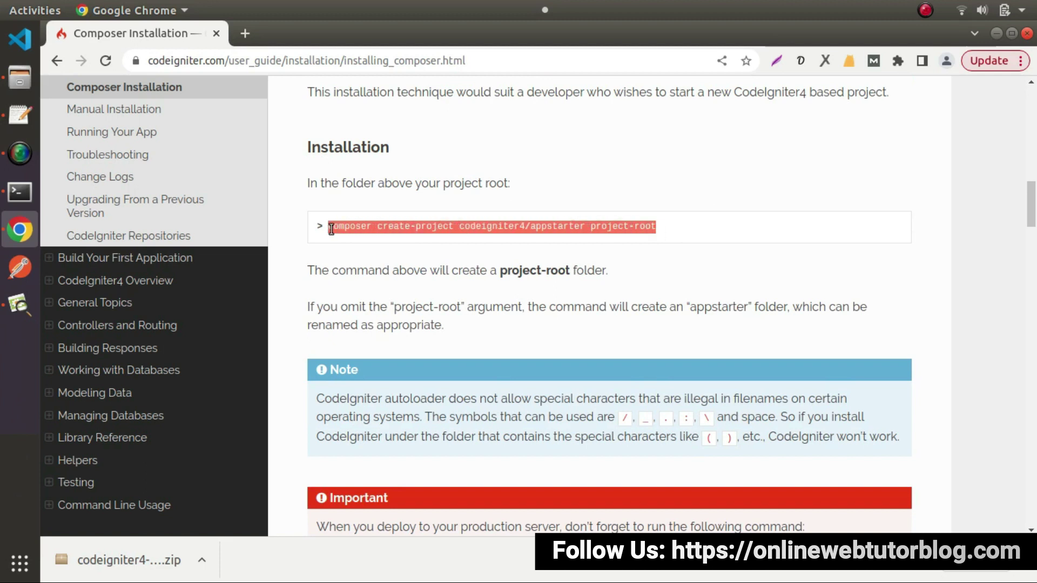
{"action": "left_click", "coordinate": [386, 228]}
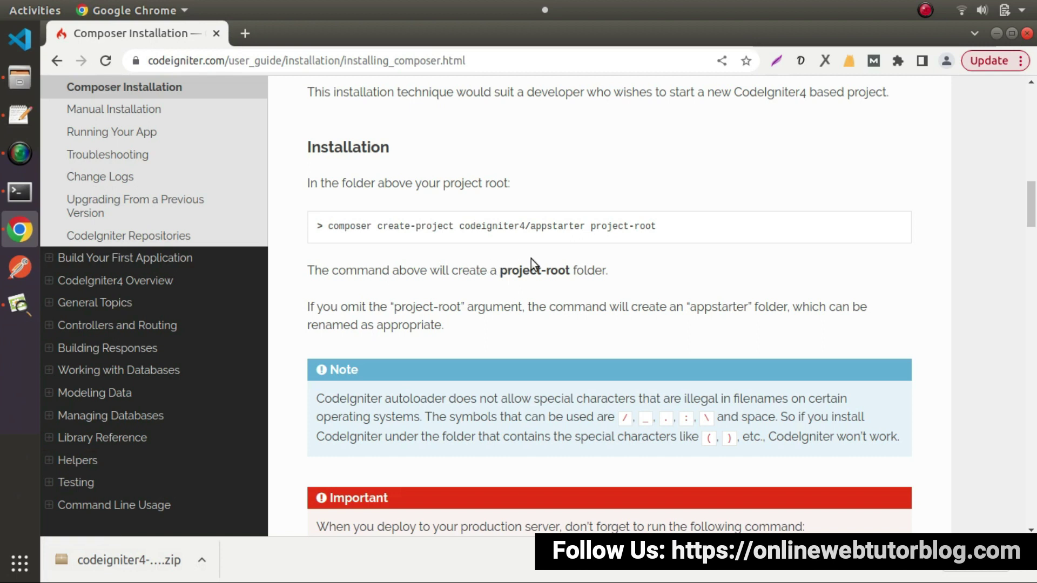
{"action": "left_click_drag", "start_coordinate": [660, 225], "coordinate": [328, 226]}
{"action": "key", "text": "ctrl+c"}
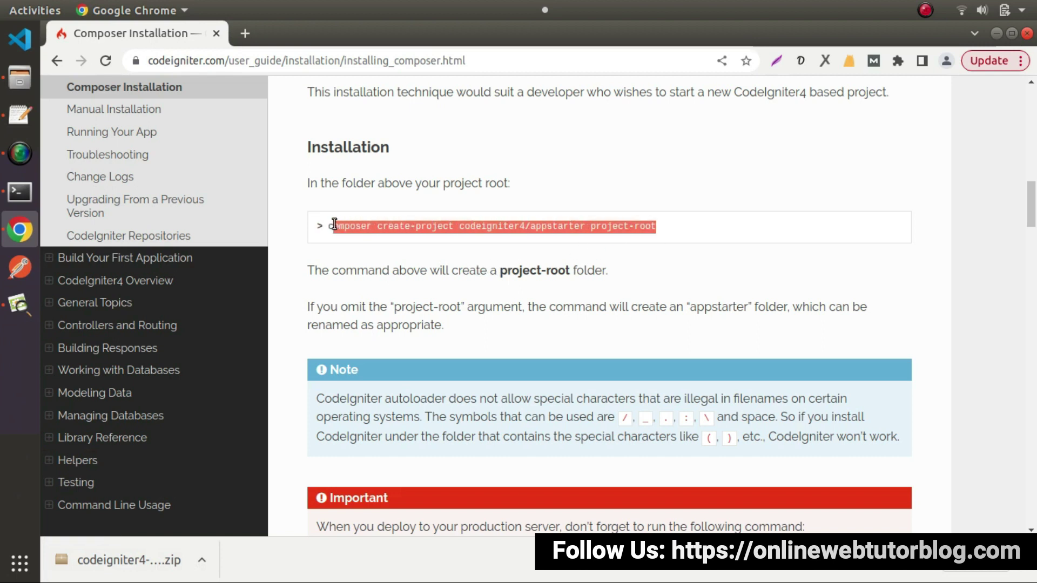
{"action": "left_click", "coordinate": [16, 117]}
{"action": "left_click", "coordinate": [125, 36]}
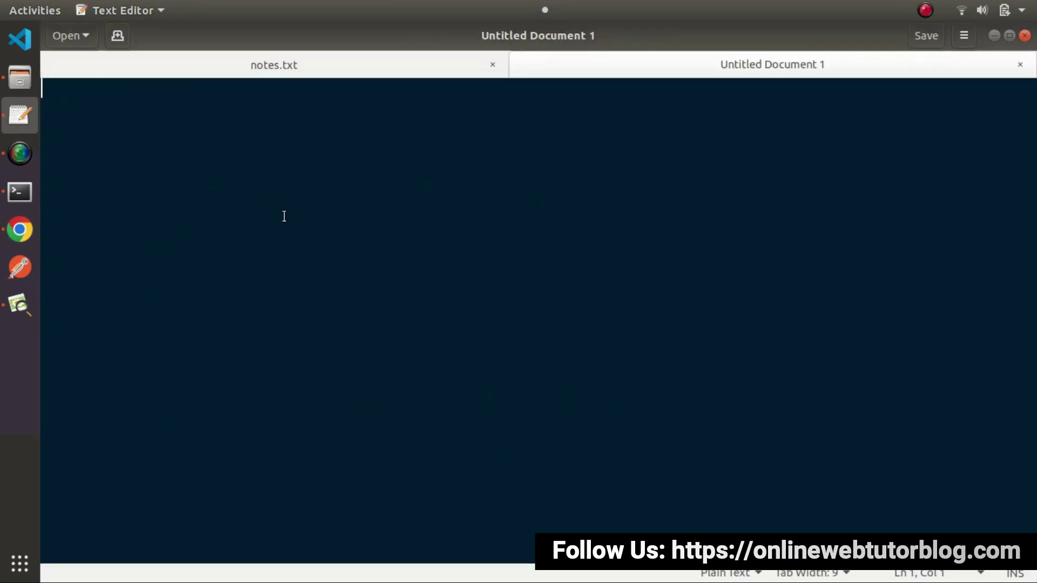
{"action": "key", "text": "Return"}
{"action": "key", "text": "Return"}
{"action": "key", "text": "ctrl+v"}
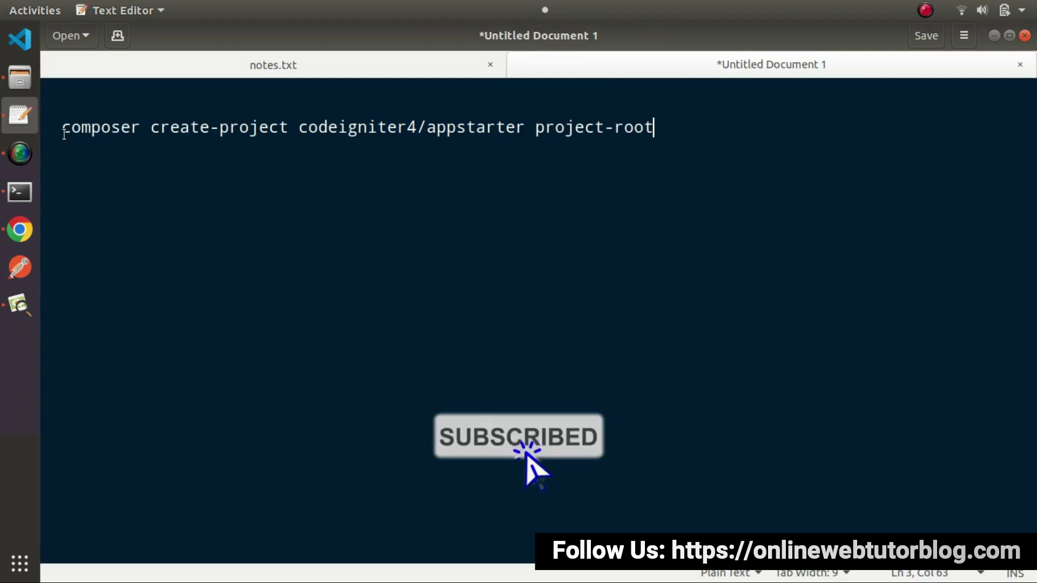
- Replace the project-root argument in the copied Composer command with ci4-api-shield
{"action": "left_click_drag", "start_coordinate": [62, 128], "coordinate": [407, 132]}
{"action": "left_click", "coordinate": [299, 132]}
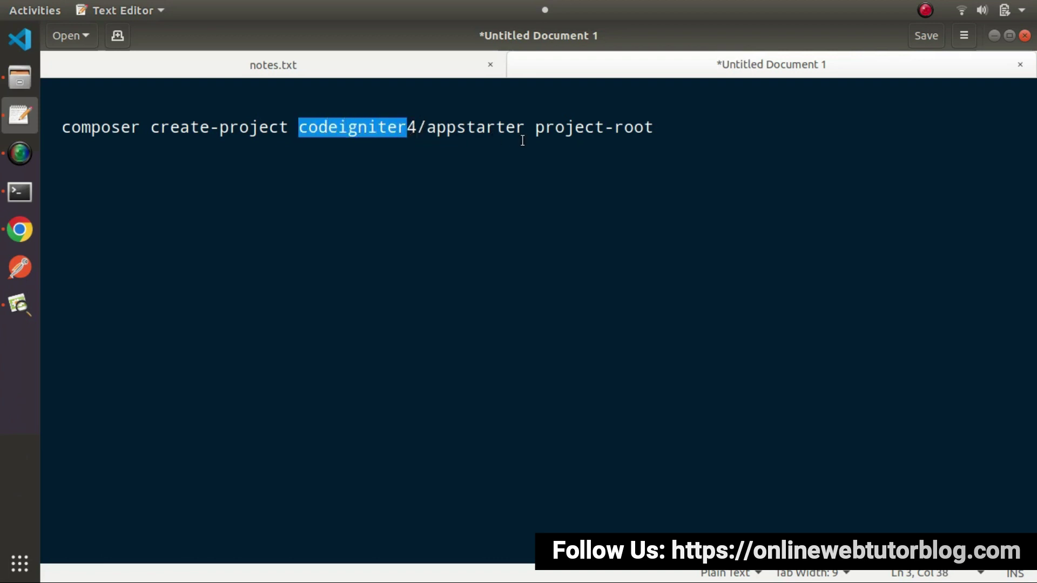
{"action": "left_click", "coordinate": [633, 206]}
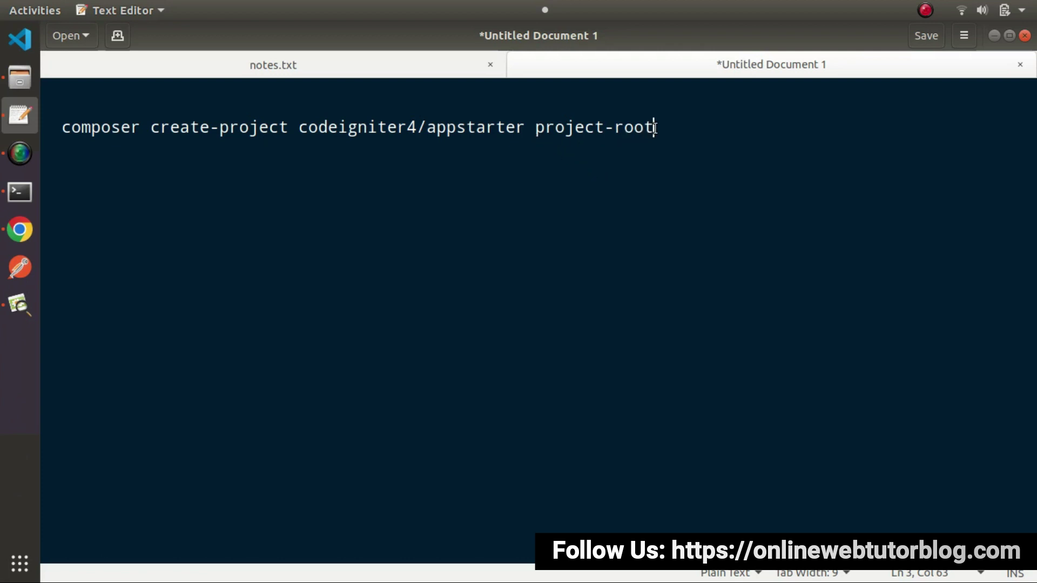
{"action": "left_click_drag", "start_coordinate": [655, 131], "coordinate": [532, 134]}
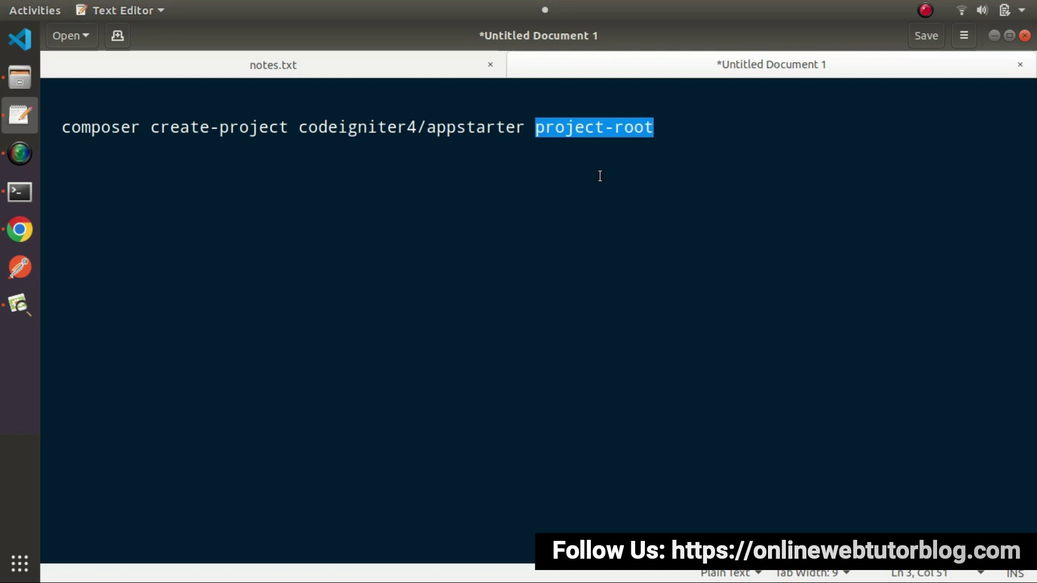
{"action": "type", "text": "ci"}
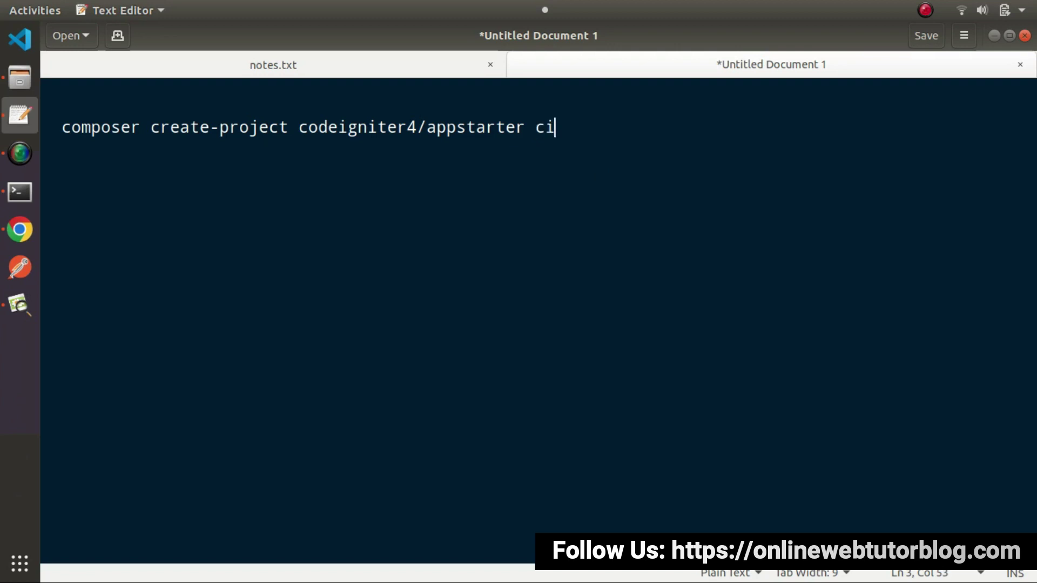
{"action": "type", "text": "4-api-shield"}
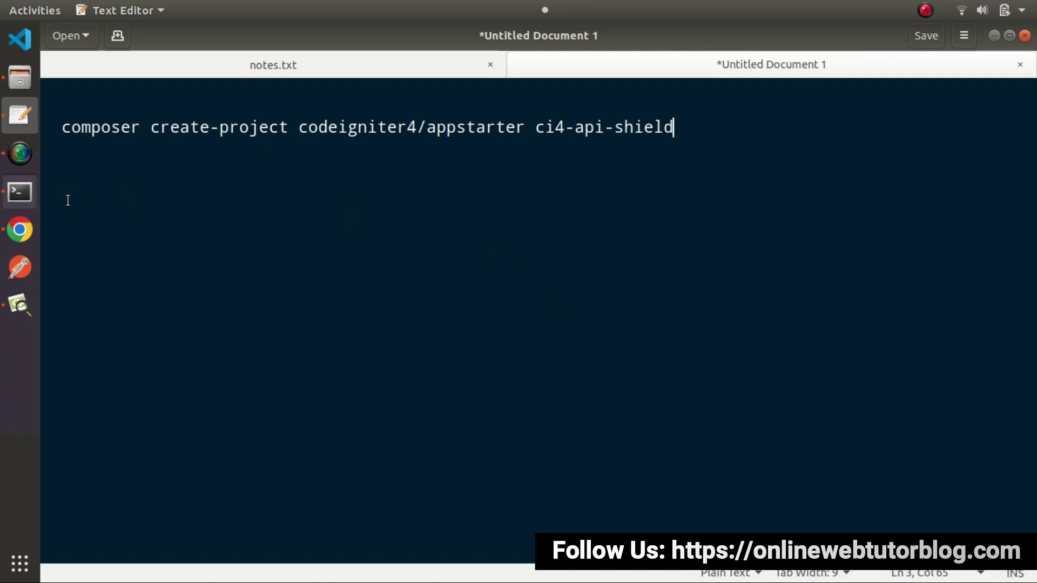
- Switch to the terminal, run composer and examine its version information and available commands
{"action": "left_click", "coordinate": [20, 191]}
{"action": "type", "text": "co"}
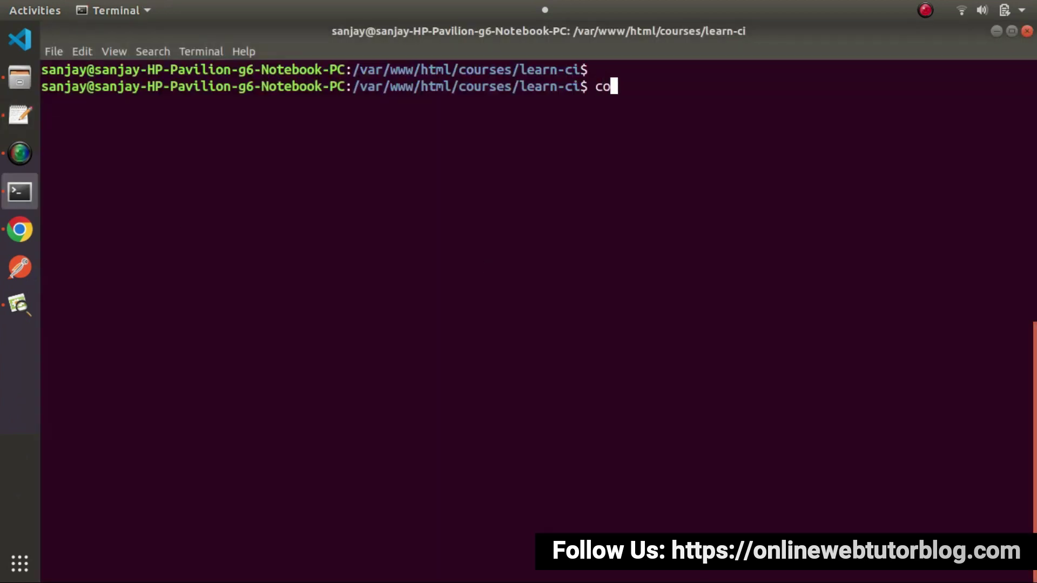
{"action": "type", "text": "mposer"}
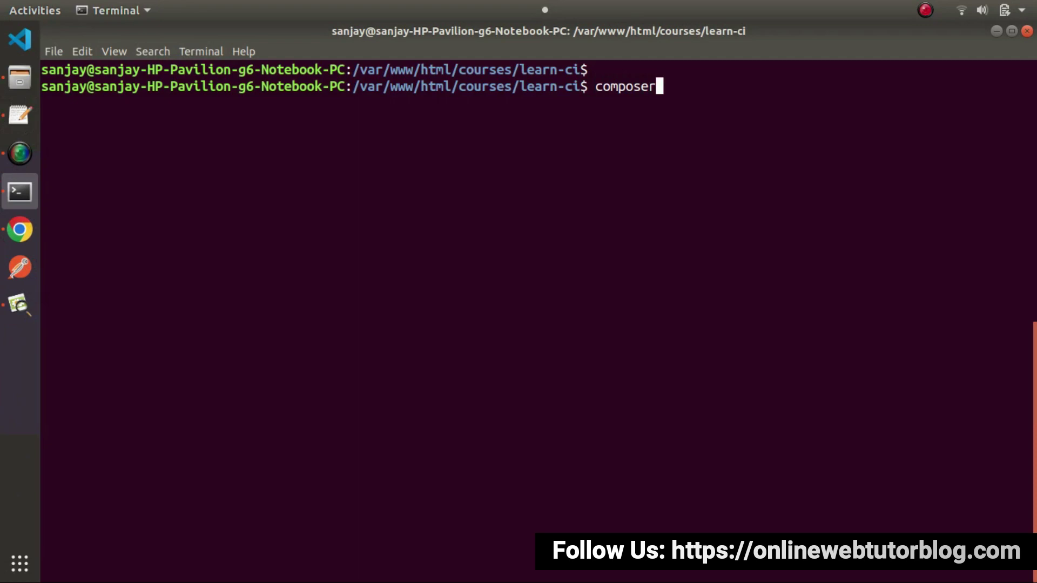
{"action": "key", "text": "Return"}
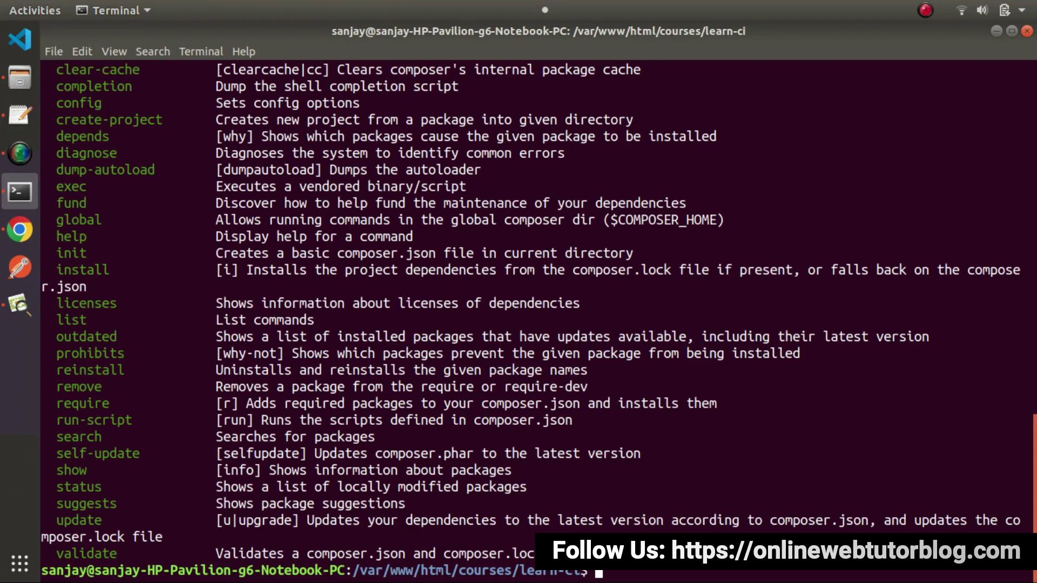
{"action": "scroll", "coordinate": [738, 204], "scroll_direction": "up", "scroll_amount": 5}
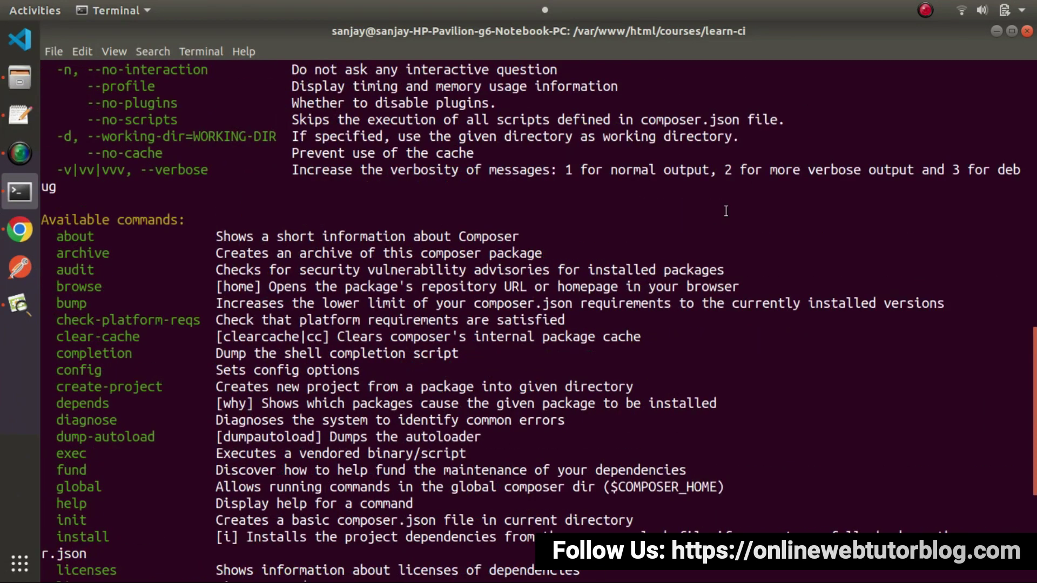
{"action": "scroll", "coordinate": [707, 214], "scroll_direction": "up", "scroll_amount": 4}
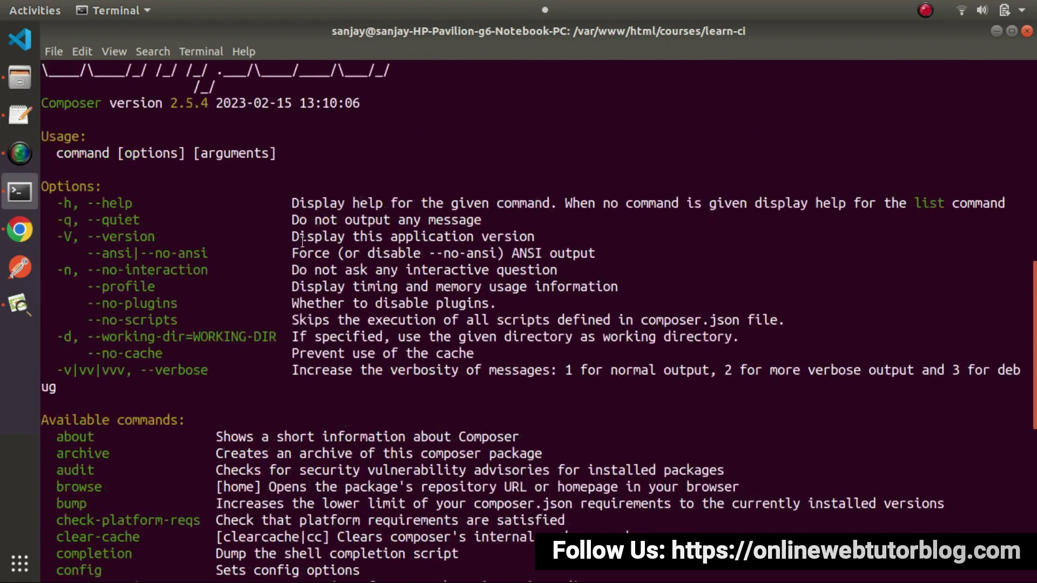
{"action": "scroll", "coordinate": [198, 216], "scroll_direction": "down", "scroll_amount": 8}
{"action": "scroll", "coordinate": [244, 218], "scroll_direction": "down", "scroll_amount": 2}
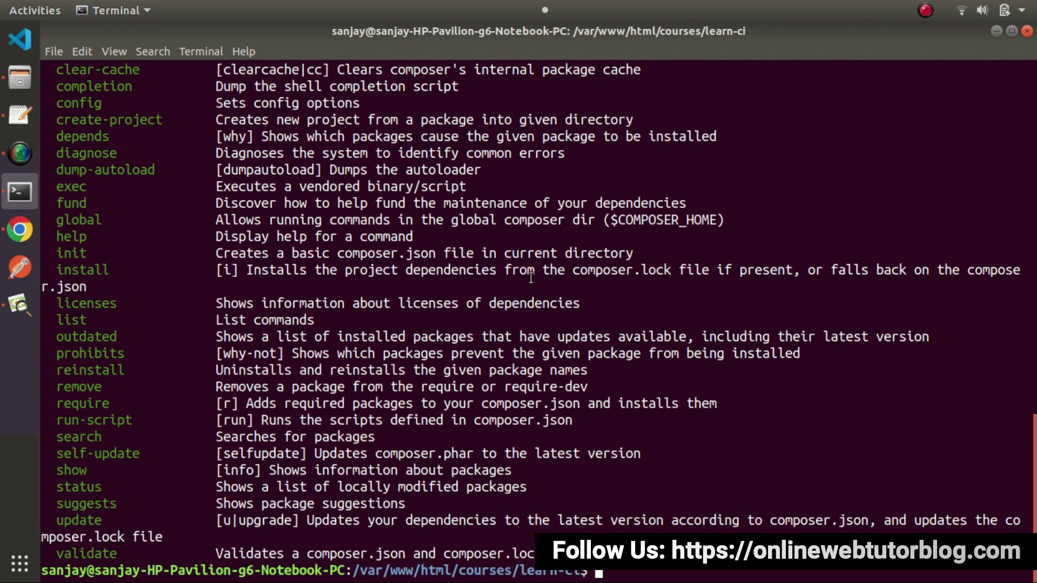
- Clear the Composer output from the terminal with the clear command
{"action": "type", "text": "clear"}
{"action": "key", "text": "Return"}
{"action": "key", "text": "Return"}
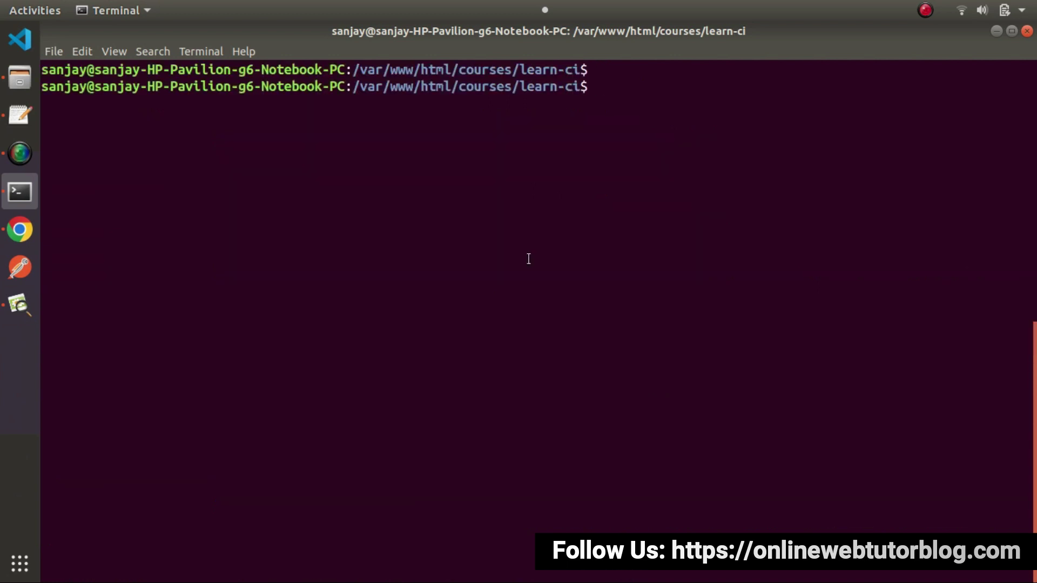
- Copy the edited Composer command from the text document and run "composer create-project codeigniter4/appstarter ci4-api-shield" in the terminal
{"action": "left_click", "coordinate": [20, 115]}
{"action": "triple_click", "coordinate": [87, 131]}
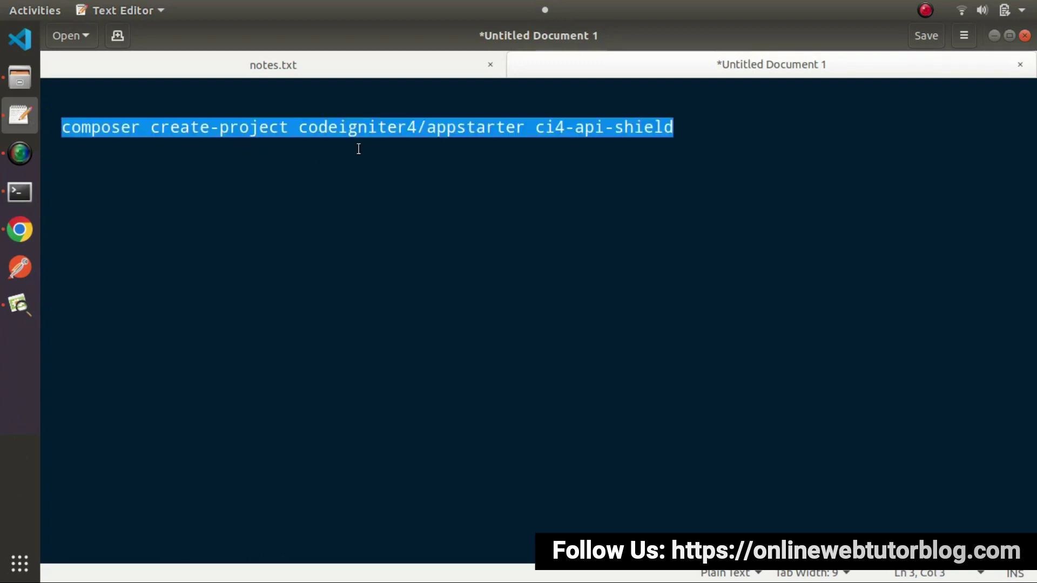
{"action": "left_click", "coordinate": [20, 191]}
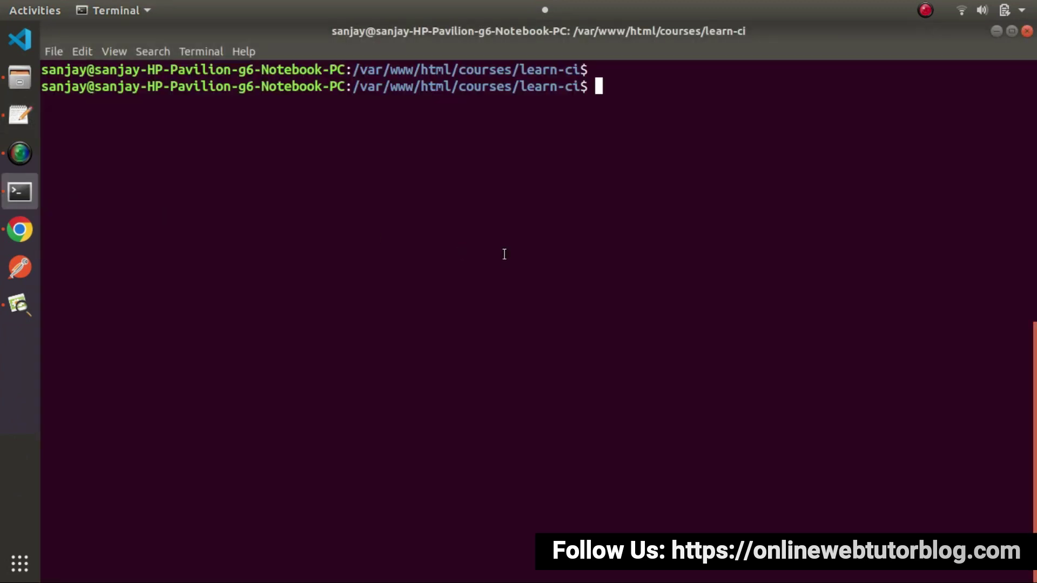
{"action": "type", "text": "composer create-project codeigniter4/appstarter ci4-api-shield"}
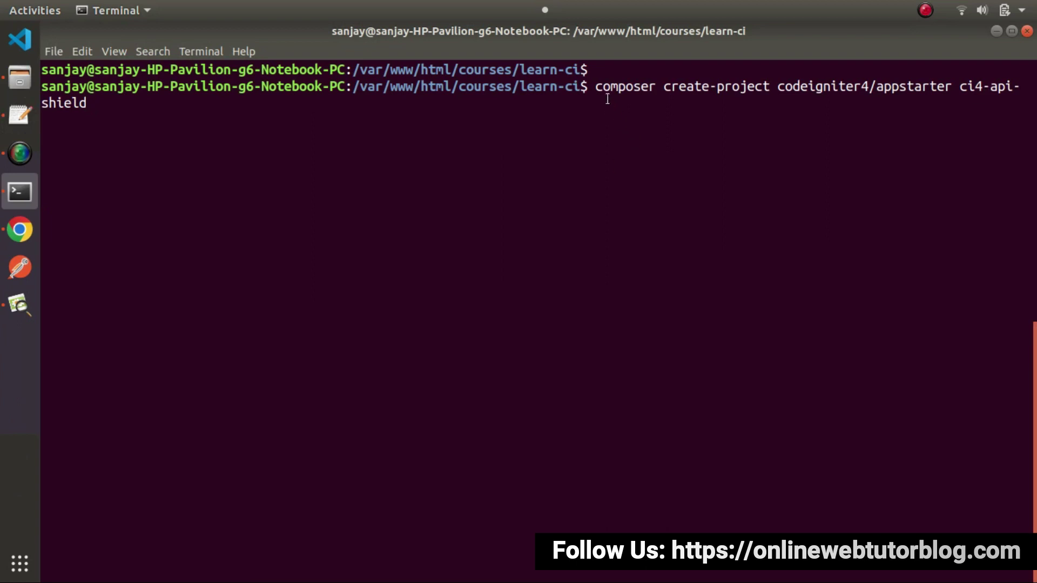
{"action": "left_click_drag", "start_coordinate": [771, 88], "coordinate": [663, 87]}
{"action": "left_click", "coordinate": [804, 88]}
{"action": "left_click_drag", "start_coordinate": [777, 88], "coordinate": [1003, 88]}
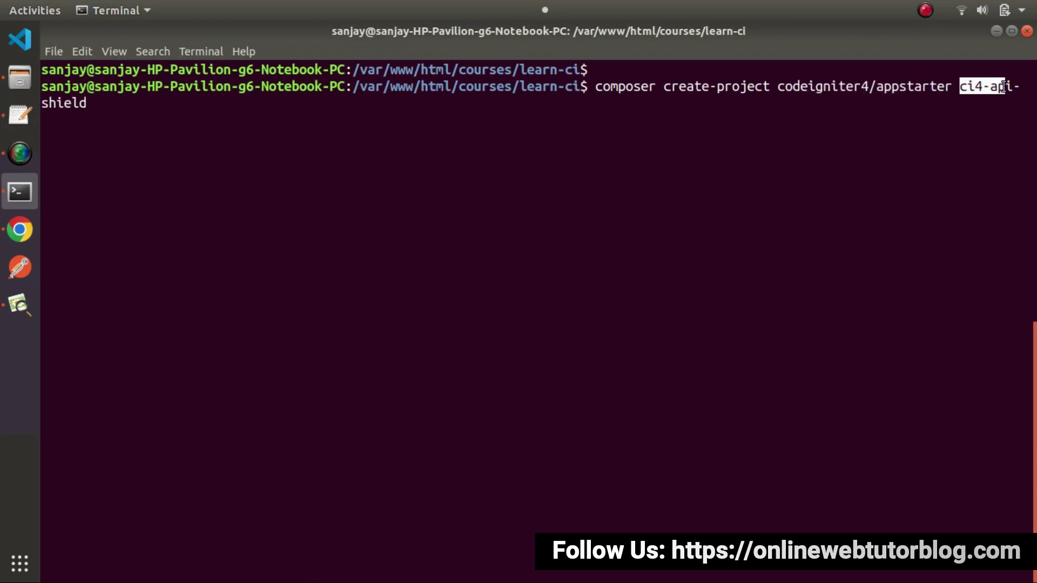
{"action": "left_click", "coordinate": [962, 89]}
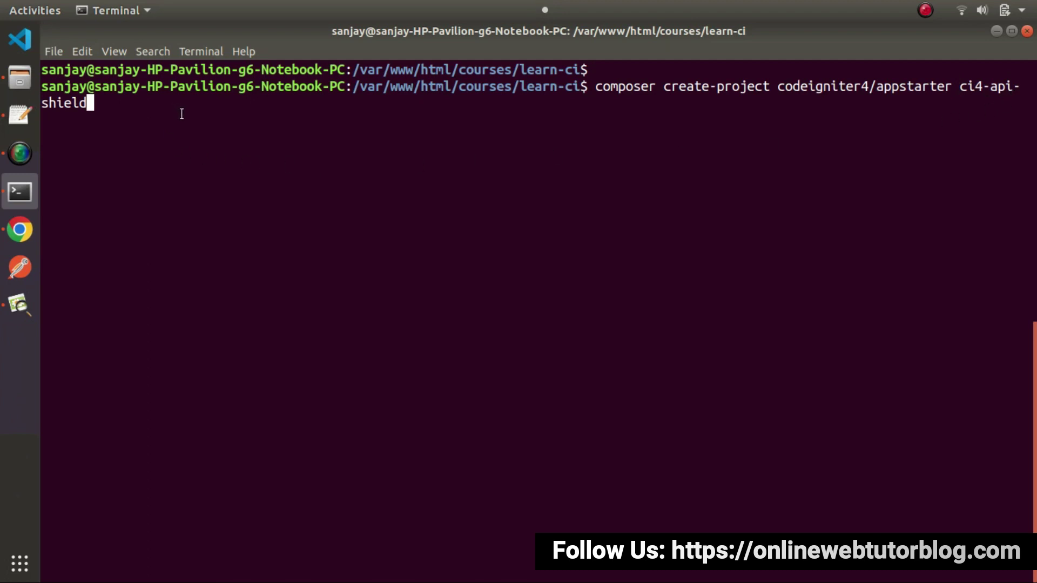
{"action": "key", "text": "Return"}
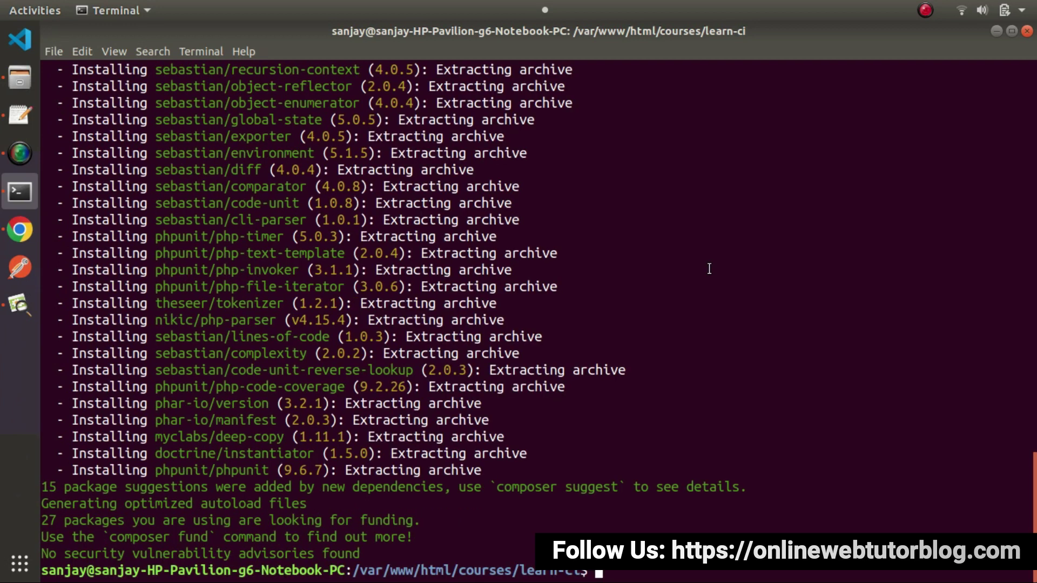
- Review the Composer installation output and inspect the contents of the new ci4-api-shield folder in Files
{"action": "scroll", "coordinate": [726, 307], "scroll_direction": "up", "scroll_amount": 20}
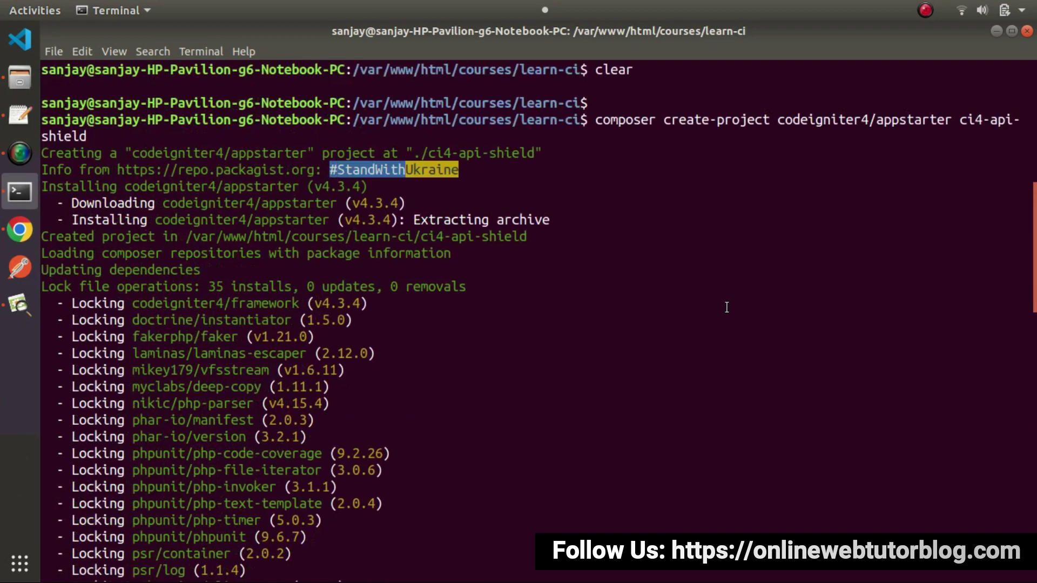
{"action": "scroll", "coordinate": [726, 307], "scroll_direction": "down", "scroll_amount": 20}
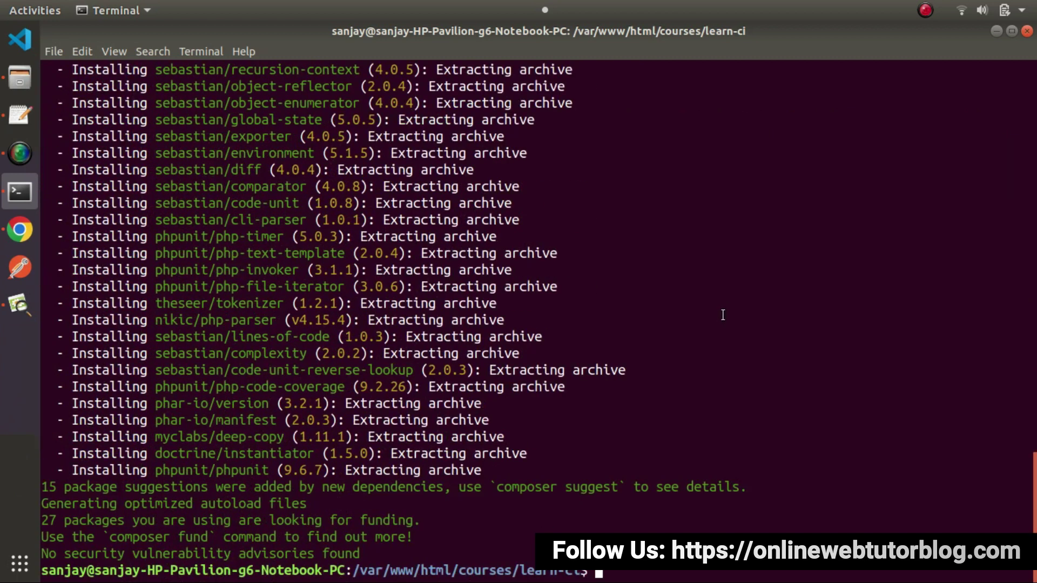
{"action": "left_click", "coordinate": [25, 70]}
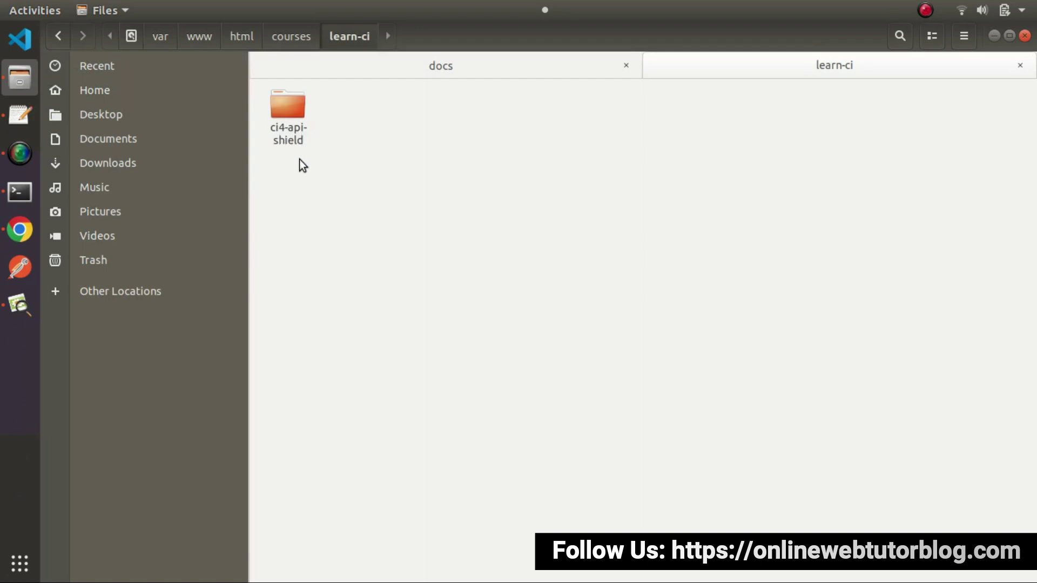
{"action": "double_click", "coordinate": [290, 115]}
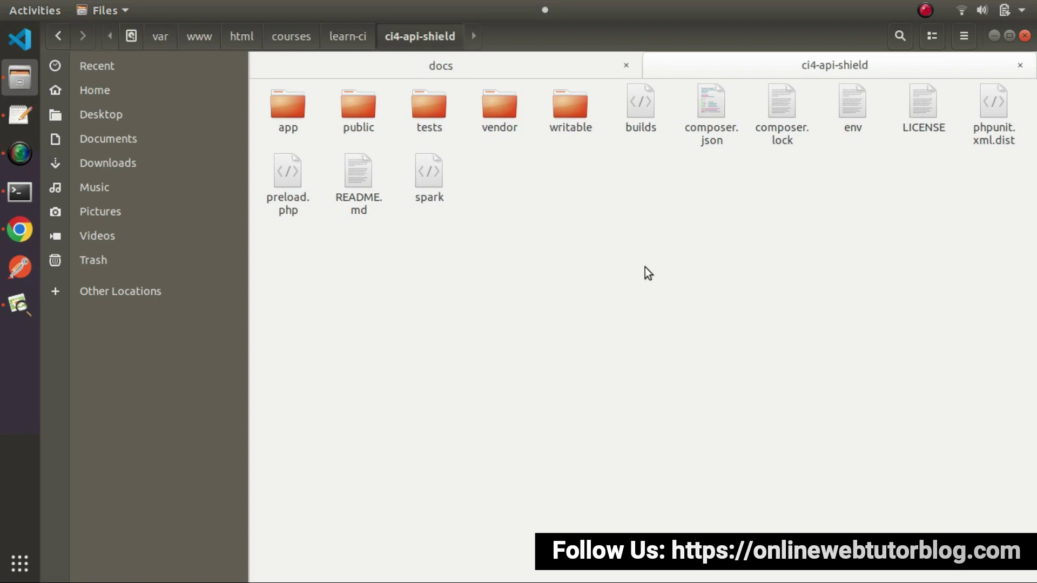
- Return to the learn-ci folder and open the ci4-api-shield project folder with Visual Studio Code
{"action": "right_click", "coordinate": [521, 201]}
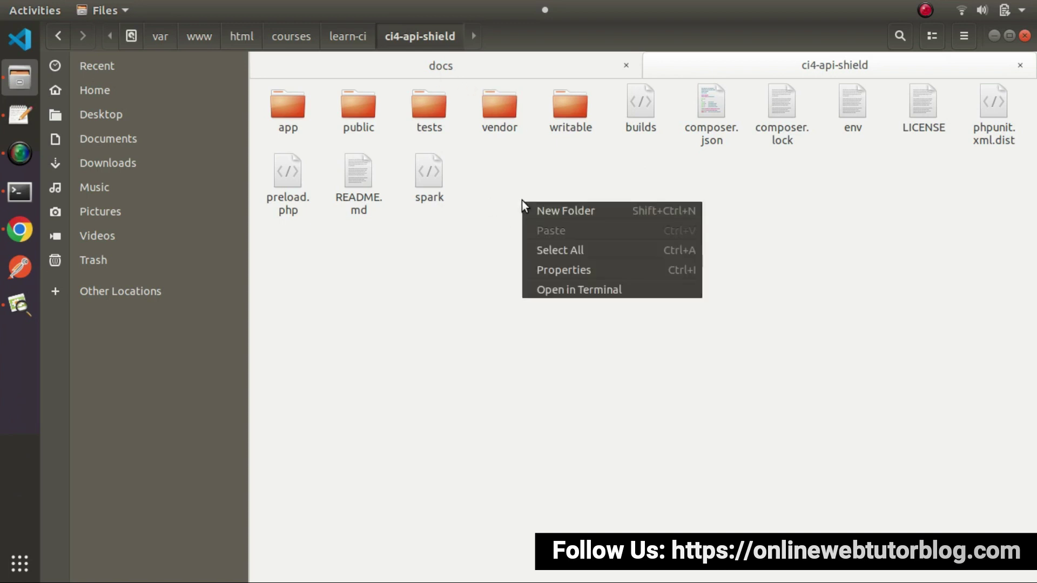
{"action": "left_click", "coordinate": [355, 41]}
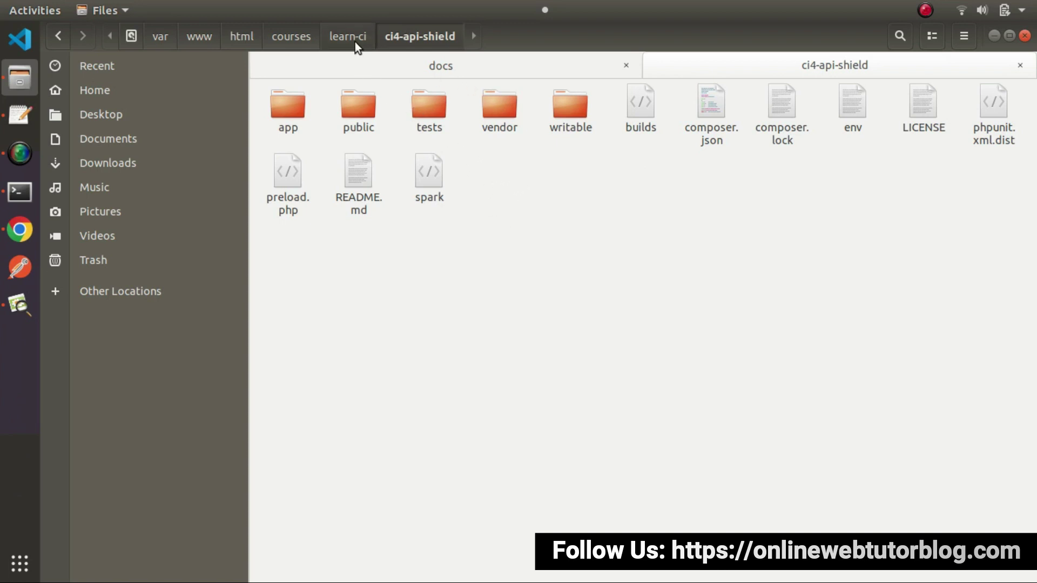
{"action": "left_click", "coordinate": [355, 41]}
{"action": "right_click", "coordinate": [297, 105]}
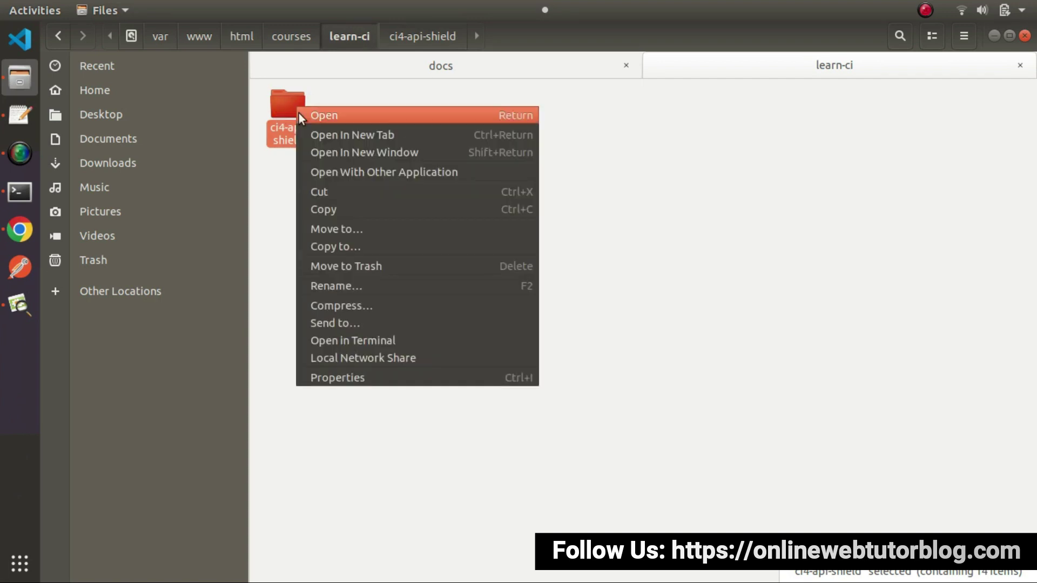
{"action": "left_click", "coordinate": [347, 169]}
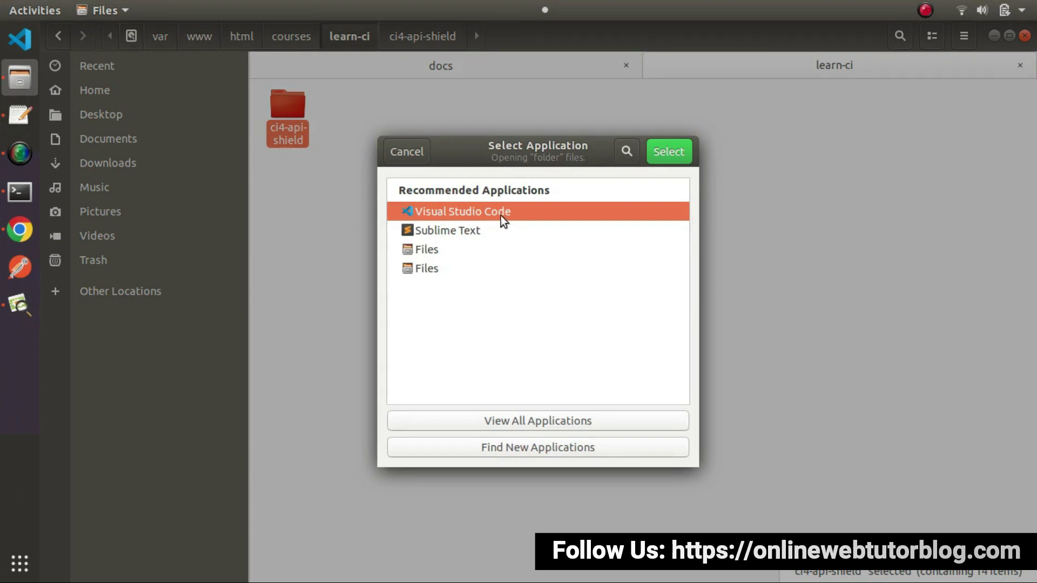
{"action": "left_click", "coordinate": [669, 153]}
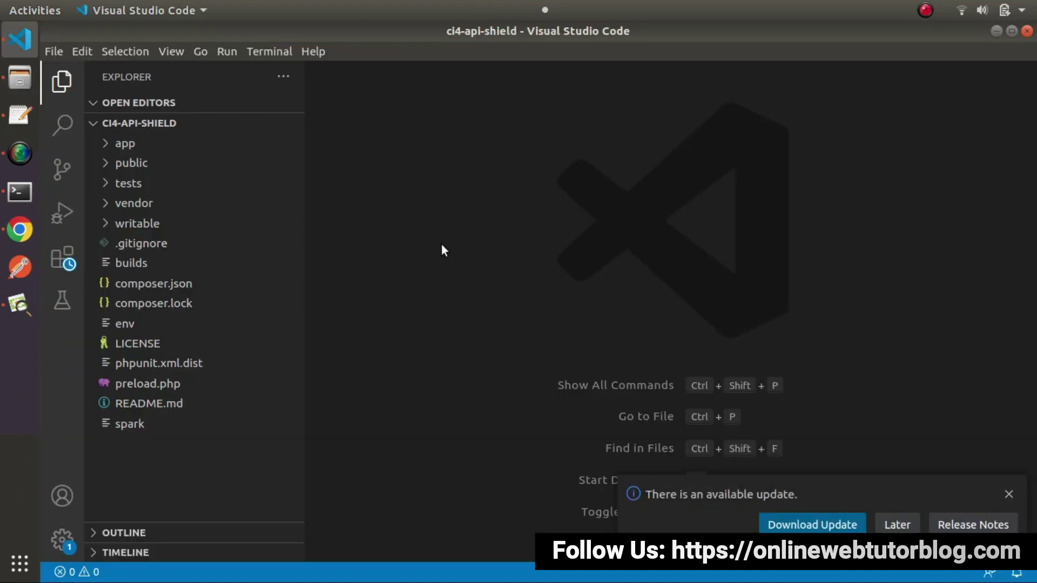
- Enlarge the editor interface one level and dismiss the Arduino extension and available-update notifications
{"action": "key", "text": "ctrl+equal"}
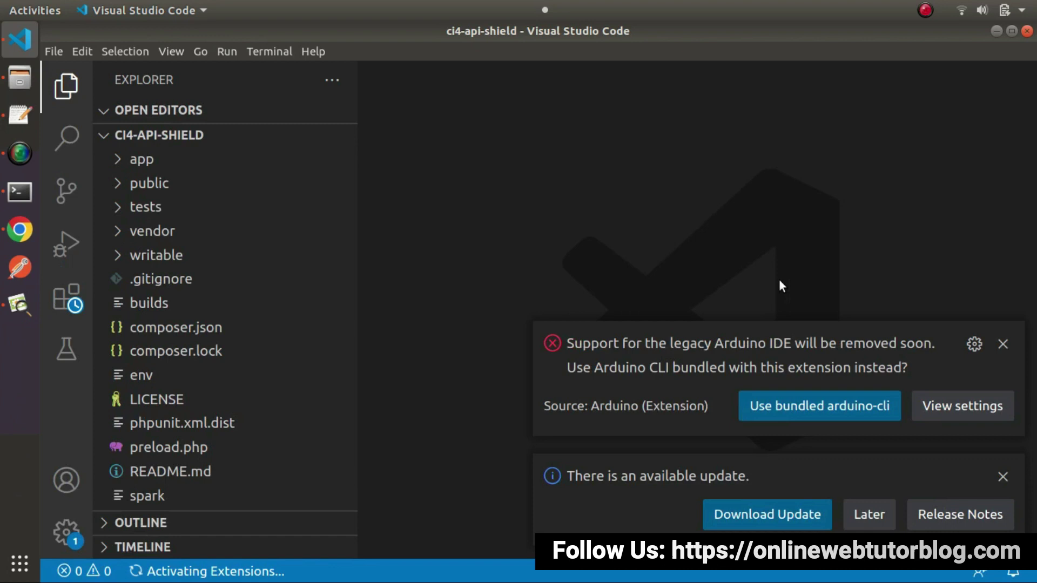
{"action": "left_click", "coordinate": [1002, 344]}
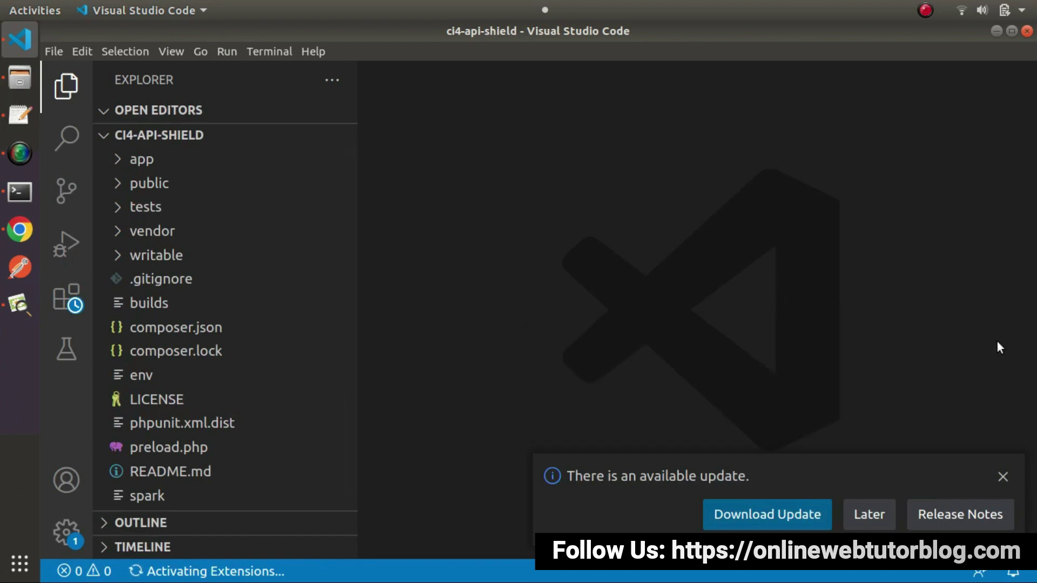
{"action": "left_click", "coordinate": [1002, 476]}
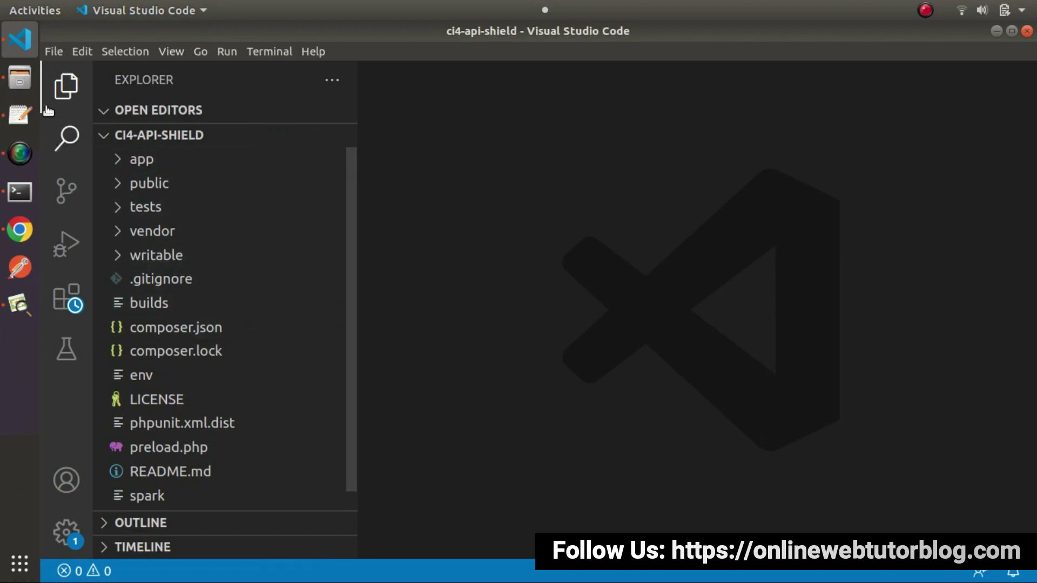
- Run "php spark" in the terminal from the ci4-api-shield directory and examine the listed commands, especially serve and its description
{"action": "left_click", "coordinate": [19, 79]}
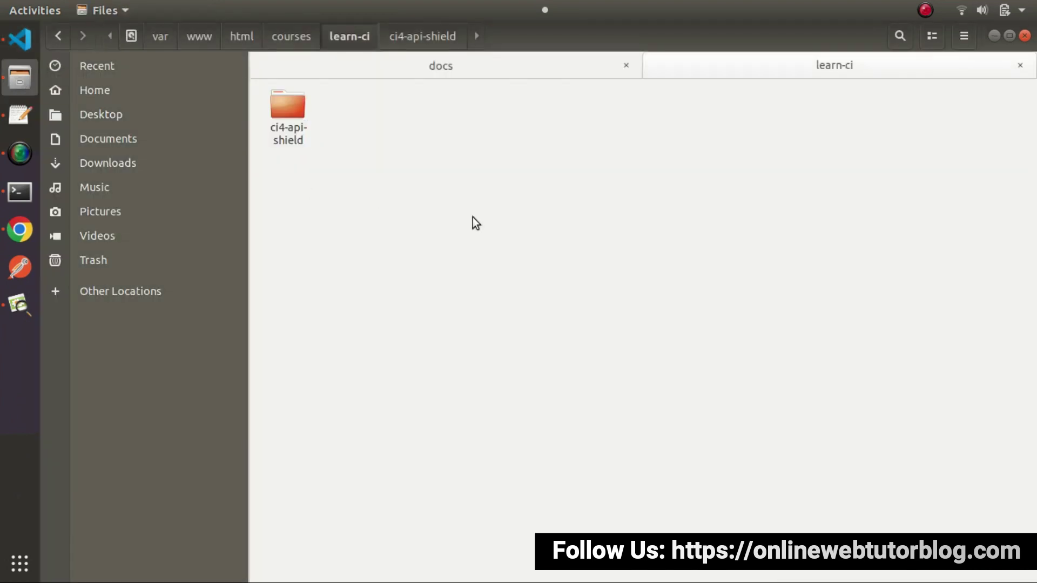
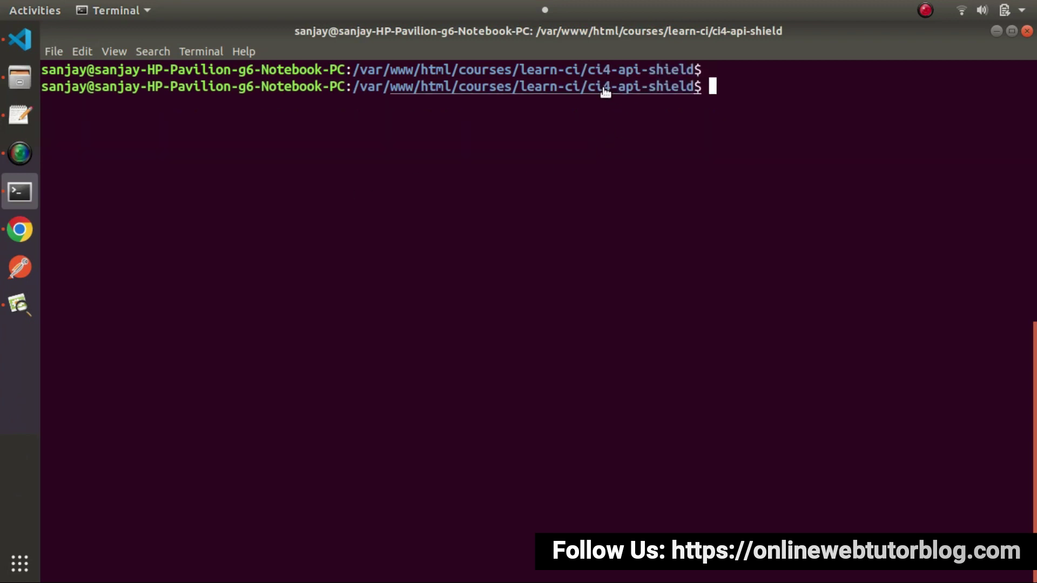
{"action": "type", "text": "php spark"}
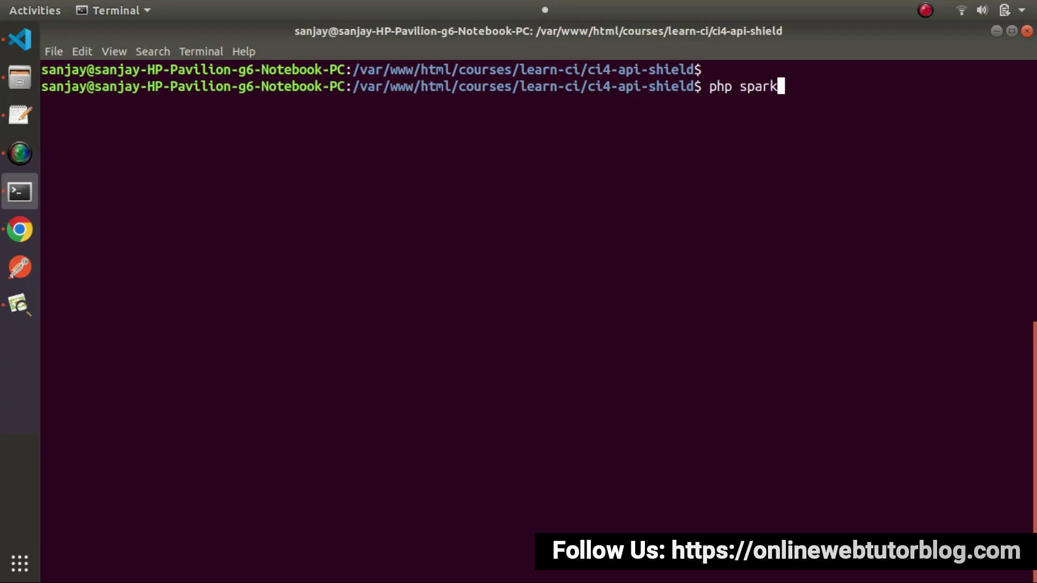
{"action": "key", "text": "Return"}
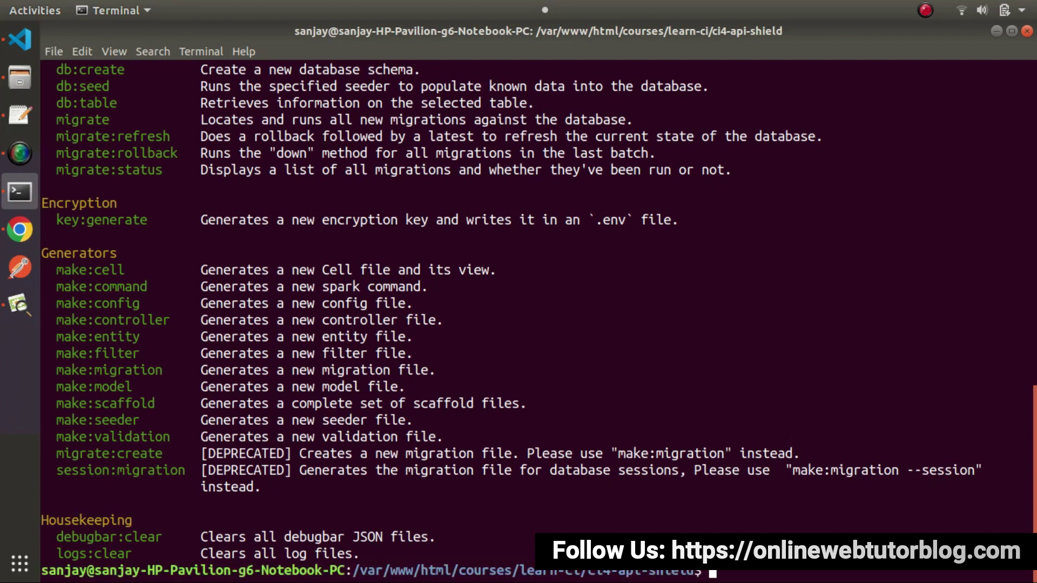
{"action": "scroll", "coordinate": [725, 205], "scroll_direction": "up", "scroll_amount": 7}
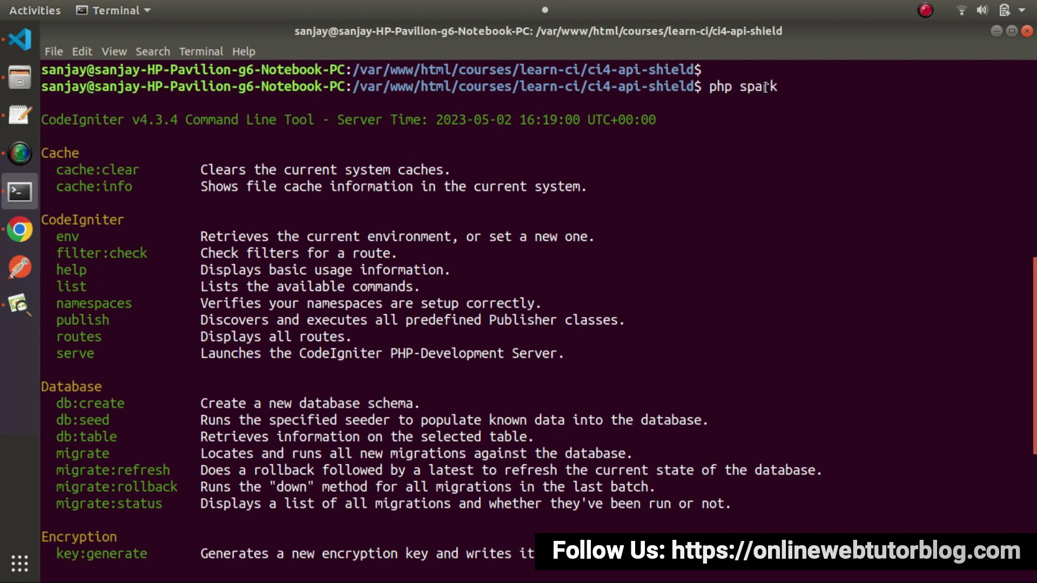
{"action": "scroll", "coordinate": [237, 238], "scroll_direction": "down", "scroll_amount": 7}
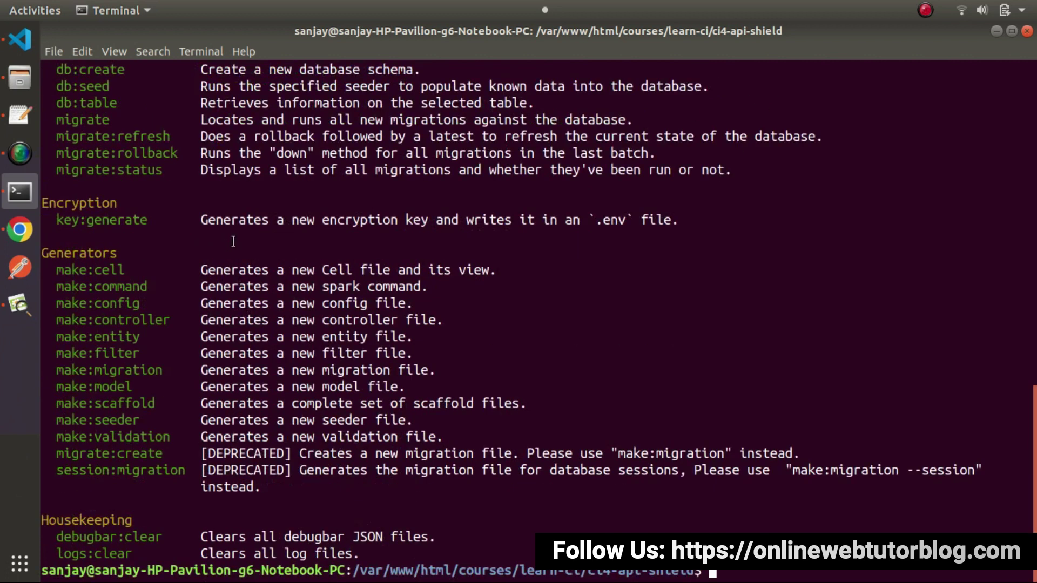
{"action": "scroll", "coordinate": [264, 244], "scroll_direction": "up", "scroll_amount": 5}
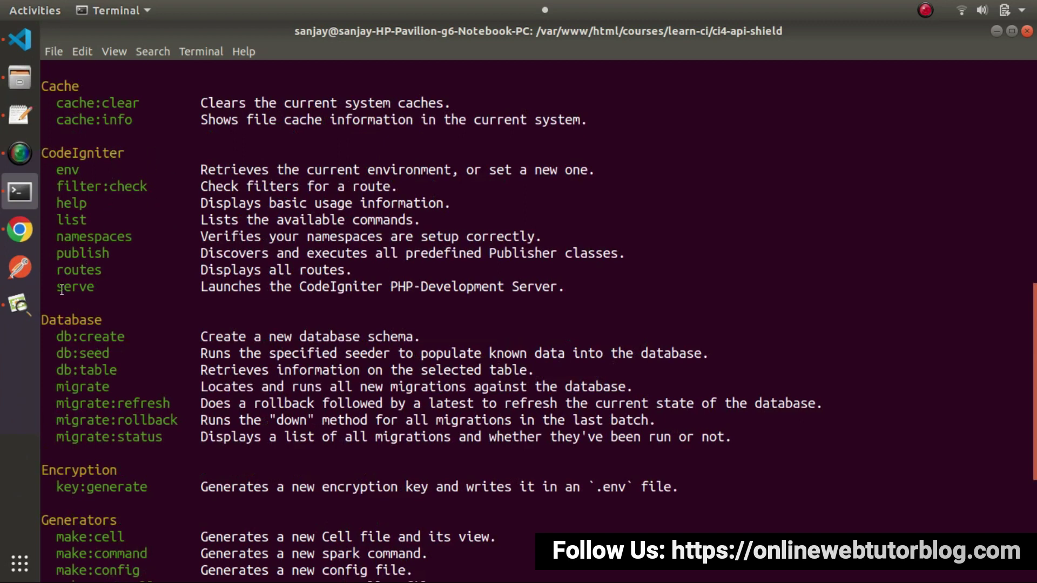
{"action": "left_click_drag", "start_coordinate": [56, 290], "coordinate": [93, 291]}
{"action": "left_click", "coordinate": [108, 291]}
{"action": "left_click_drag", "start_coordinate": [189, 287], "coordinate": [551, 287]}
{"action": "left_click", "coordinate": [619, 301]}
{"action": "scroll", "coordinate": [637, 286], "scroll_direction": "down", "scroll_amount": 5}
- Clear the terminal and start the CodeIgniter development server with "php spark serve"
{"action": "type", "text": "clear"}
{"action": "key", "text": "Return"}
{"action": "key", "text": "Return"}
{"action": "type", "text": "php spark serve"}
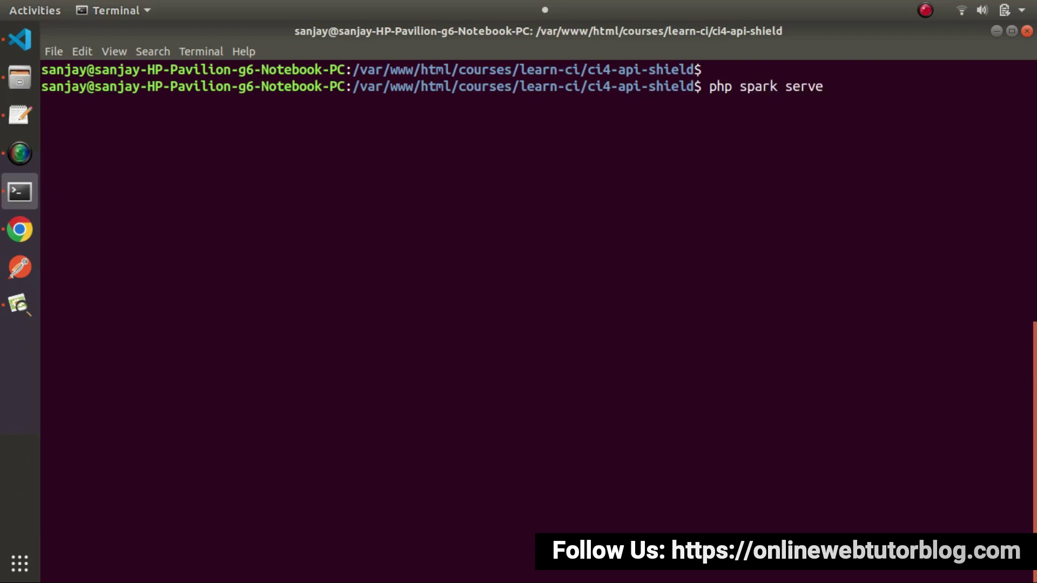
{"action": "key", "text": "Return"}
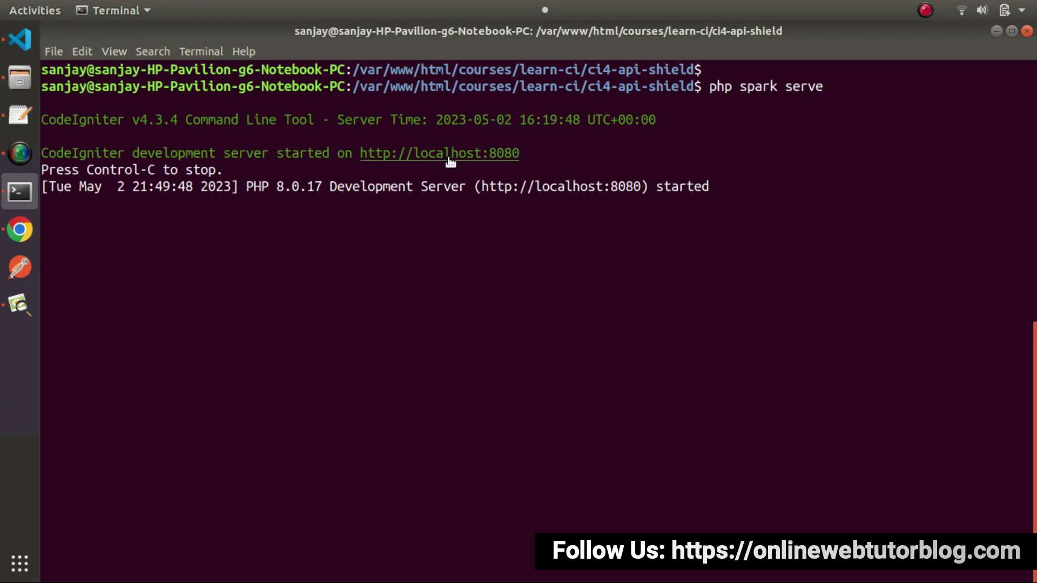
{"action": "right_click", "coordinate": [486, 156]}
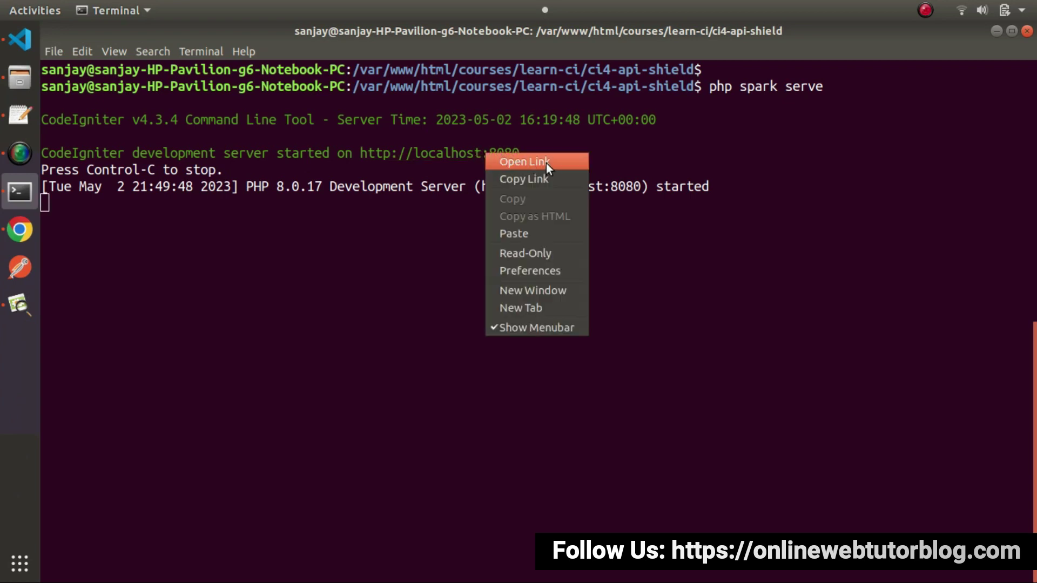
{"action": "left_click", "coordinate": [540, 178]}
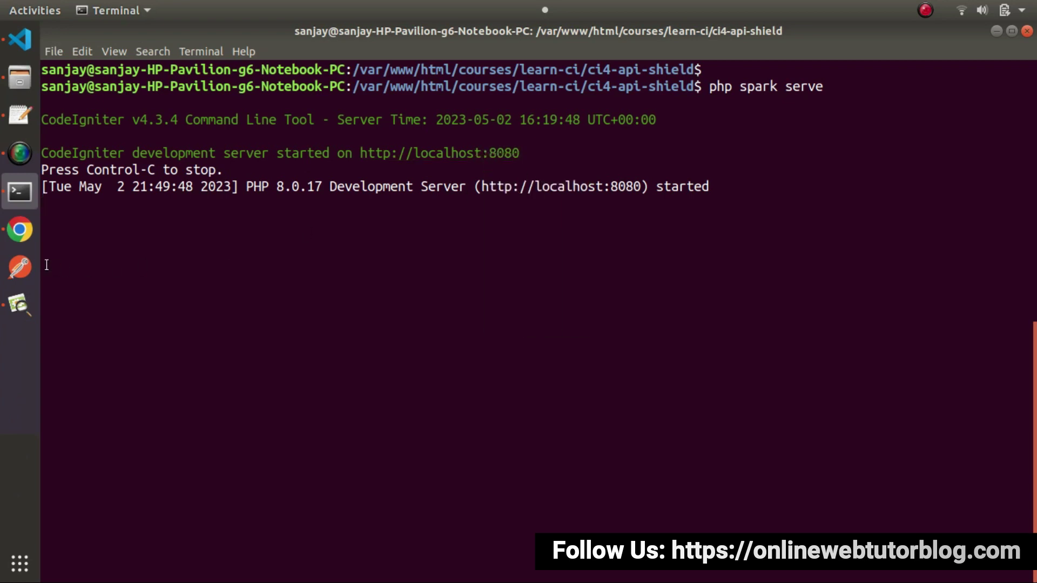
{"action": "left_click", "coordinate": [22, 231]}
{"action": "left_click", "coordinate": [241, 33]}
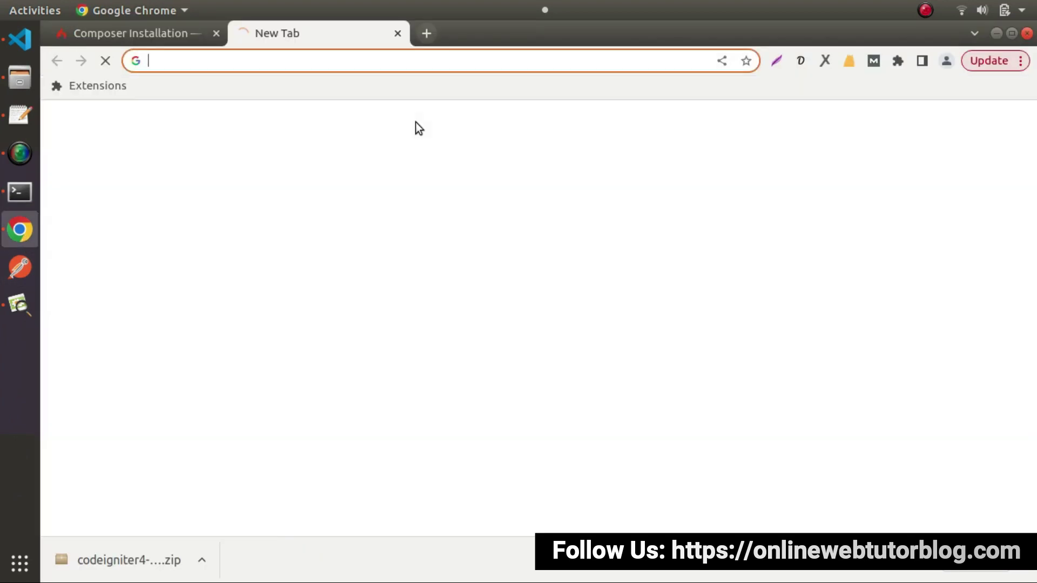
{"action": "type", "text": "http://localhost:8080"}
{"action": "key", "text": "Return"}
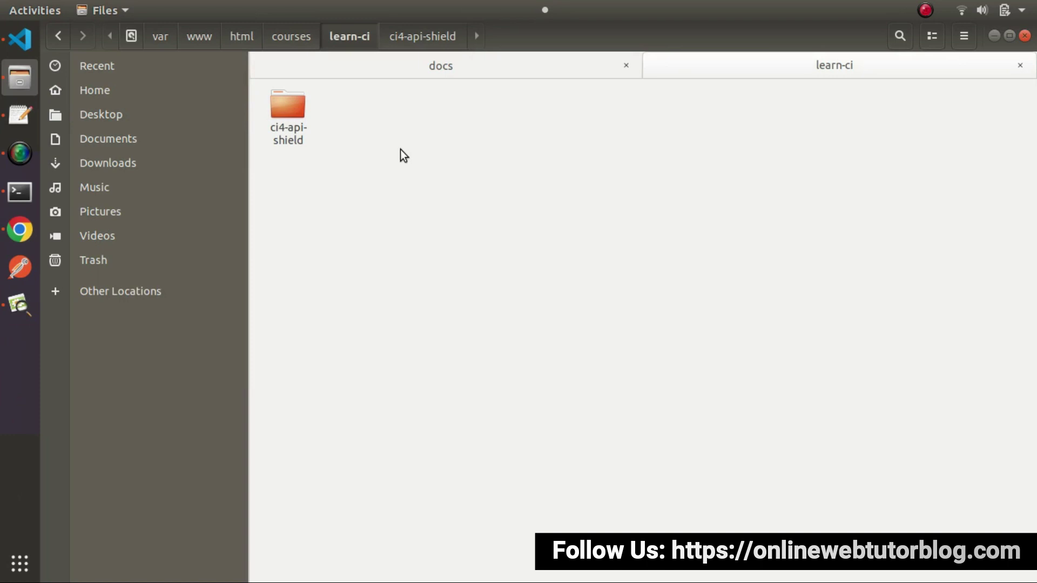
- Open the ci4-api-shield folder in Files and copy the /courses/learn-ci/ci4-api-shield part of its location path
{"action": "double_click", "coordinate": [296, 108]}
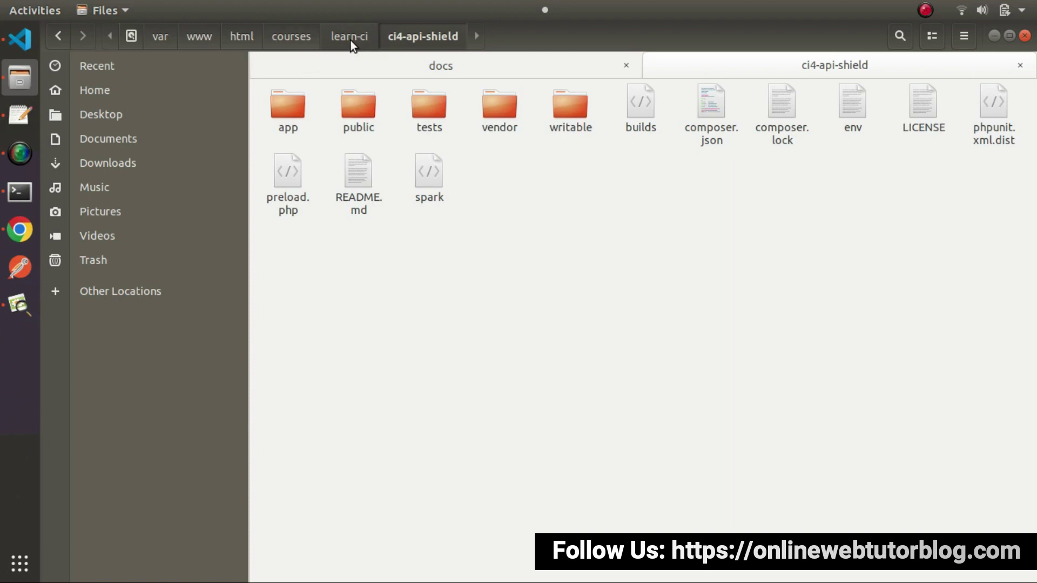
{"action": "key", "text": "ctrl+l"}
{"action": "key", "text": "shift+Left"}
{"action": "key", "text": "shift+Left"}
{"action": "key", "text": "shift+Left"}
{"action": "key", "text": "shift+Left"}
{"action": "key", "text": "shift+Left"}
{"action": "key", "text": "shift+Left"}
{"action": "key", "text": "shift+Left"}
{"action": "key", "text": "shift+Left"}
{"action": "key", "text": "shift+Left"}
{"action": "key", "text": "shift+Left"}
{"action": "key", "text": "shift+Left"}
{"action": "key", "text": "shift+Left"}
{"action": "key", "text": "shift+Left"}
{"action": "key", "text": "shift+Left"}
{"action": "key", "text": "shift+Left"}
{"action": "key", "text": "shift+Left"}
{"action": "key", "text": "shift+Left"}
{"action": "key", "text": "shift+Left"}
{"action": "key", "text": "shift+Left"}
{"action": "key", "text": "shift+Left"}
{"action": "key", "text": "shift+Left"}
{"action": "key", "text": "shift+Left"}
{"action": "key", "text": "shift+Left"}
{"action": "key", "text": "shift+Left"}
{"action": "key", "text": "ctrl+c"}
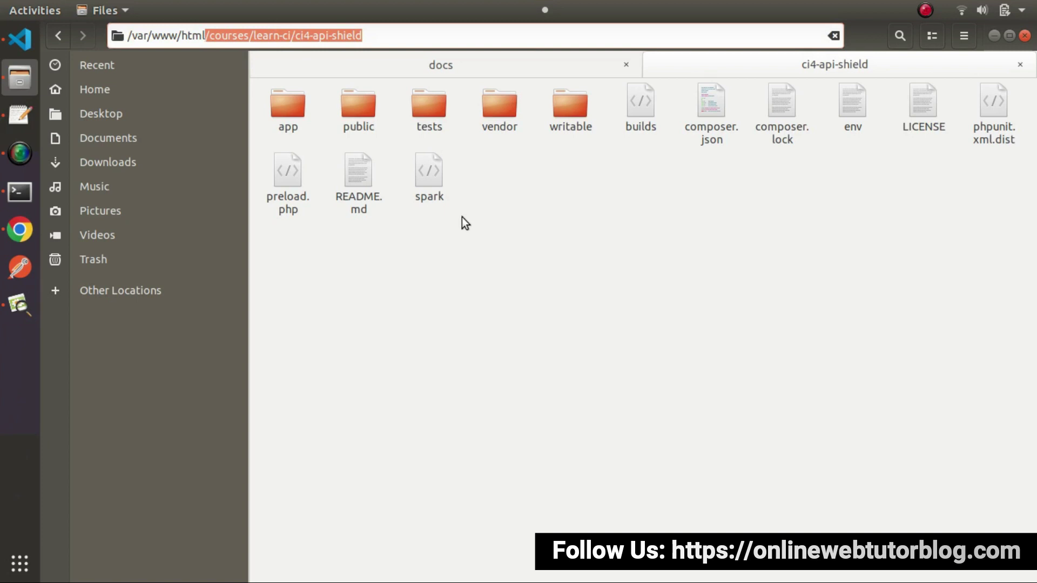
- Switch to Chrome and open localhost/courses/learn-ci/ci4-api-shield in a new tab, using the copied folder path
{"action": "left_click", "coordinate": [20, 229]}
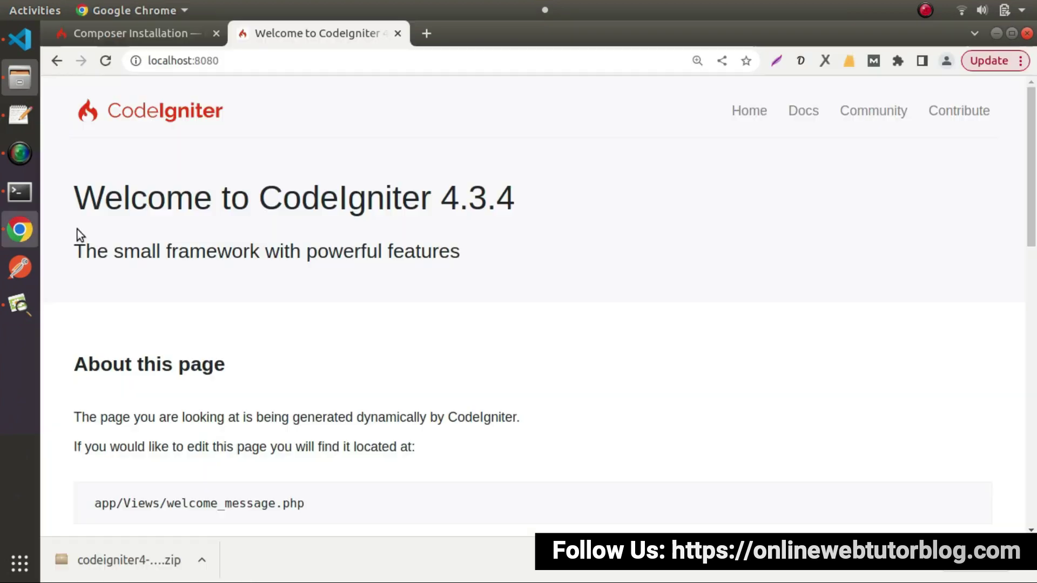
{"action": "left_click", "coordinate": [425, 34]}
{"action": "type", "text": "loca"}
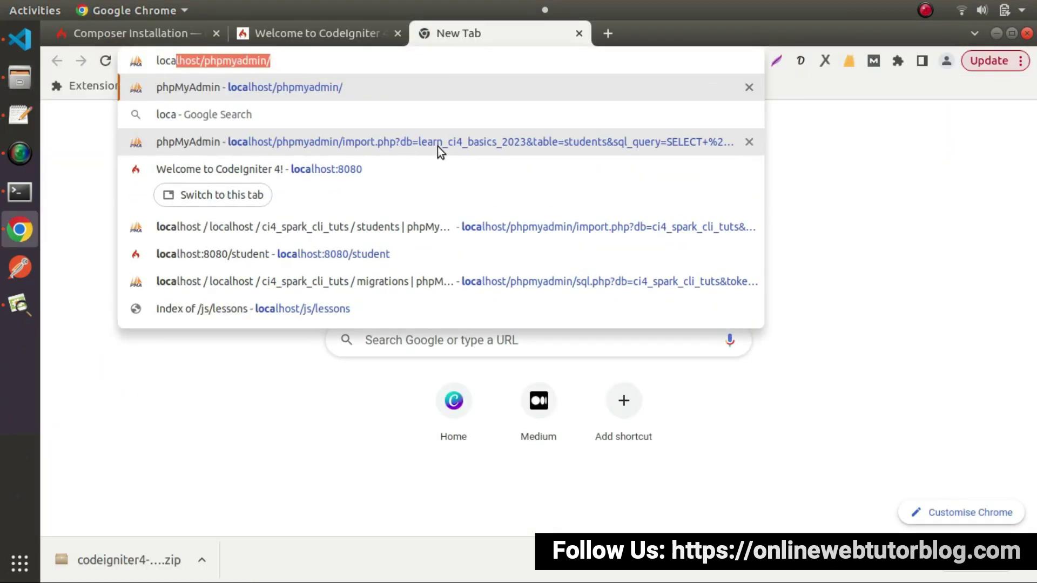
{"action": "type", "text": "lhost"}
{"action": "key", "text": "Delete"}
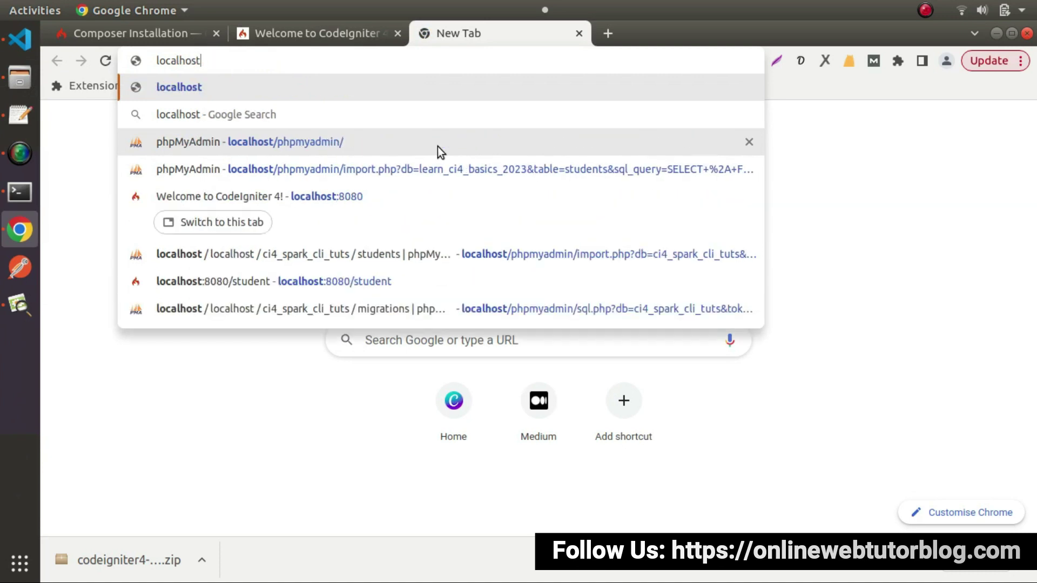
{"action": "key", "text": "ctrl+v"}
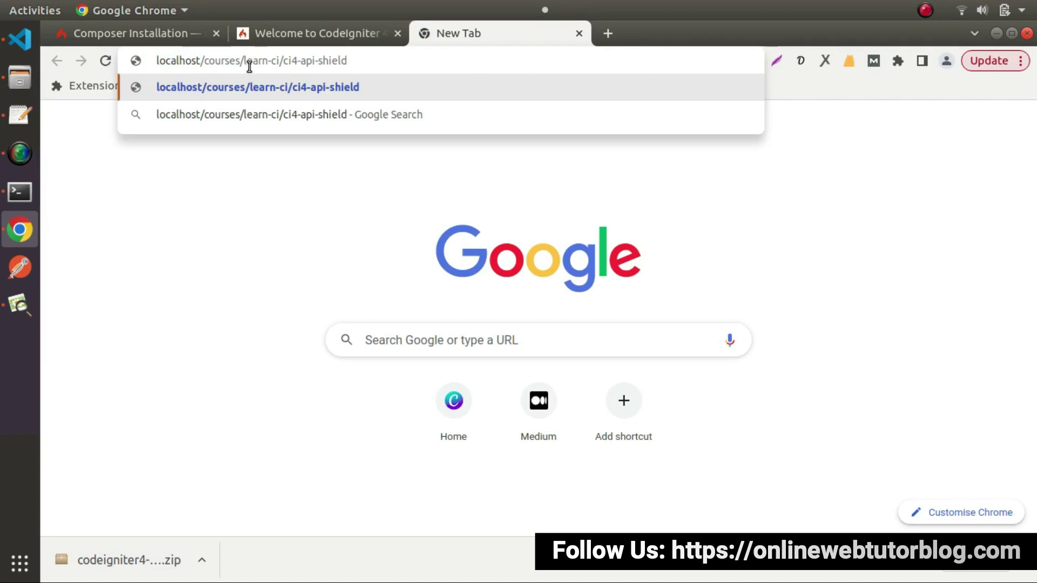
{"action": "left_click_drag", "start_coordinate": [279, 63], "coordinate": [380, 66]}
{"action": "left_click", "coordinate": [403, 60]}
{"action": "key", "text": "Return"}
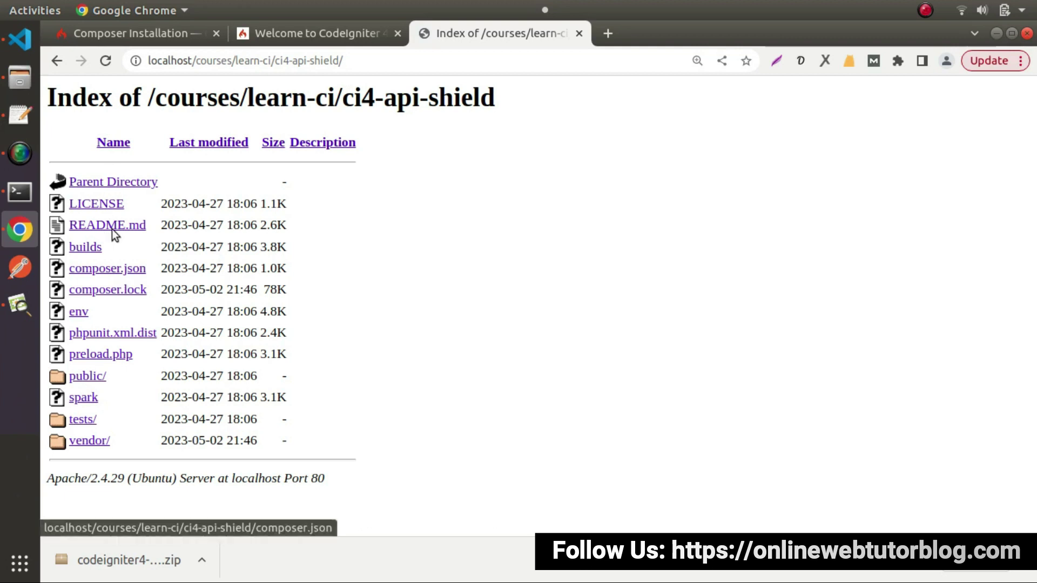
- Switch to Files and look inside the public folder of ci4-api-shield for its index.php file
{"action": "left_click", "coordinate": [20, 78]}
{"action": "left_click", "coordinate": [543, 279]}
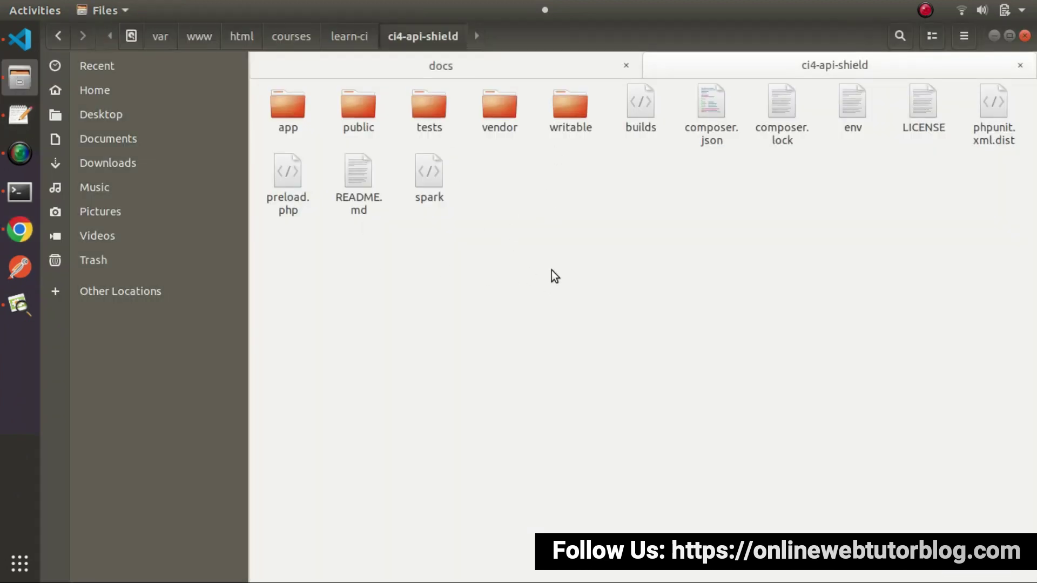
{"action": "double_click", "coordinate": [365, 118]}
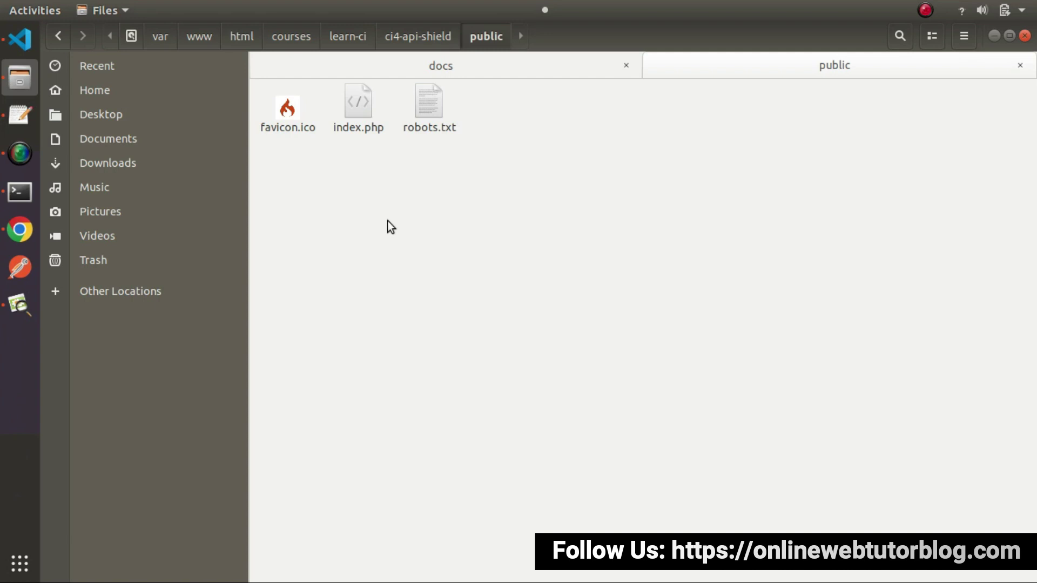
{"action": "left_click", "coordinate": [358, 109]}
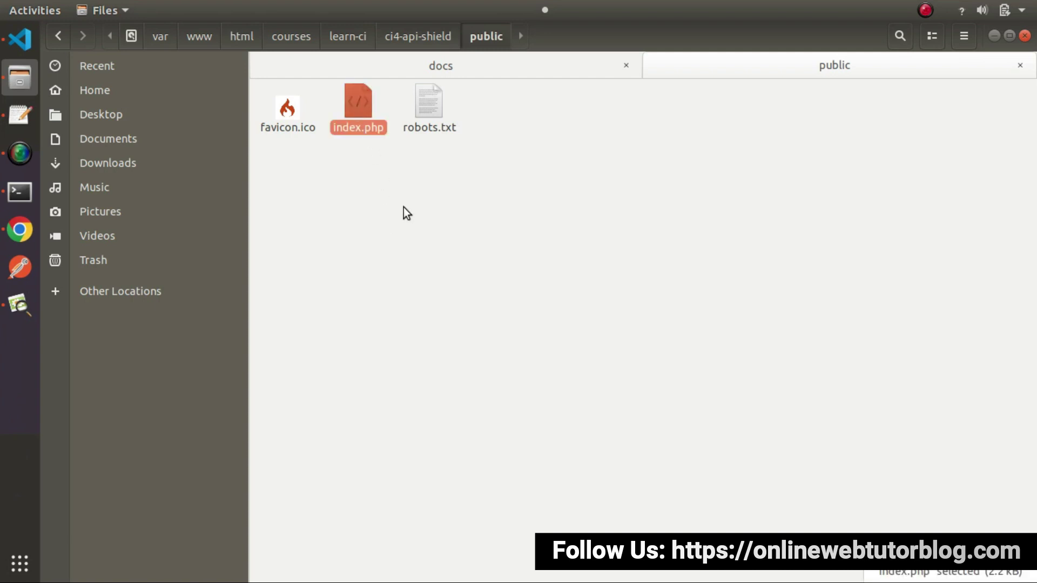
{"action": "left_click", "coordinate": [420, 36]}
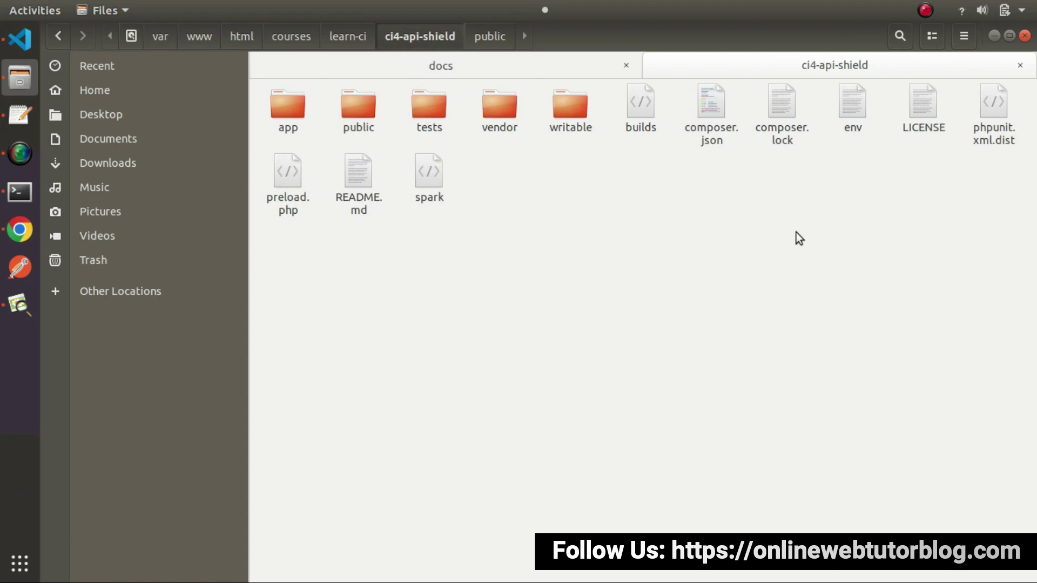
{"action": "double_click", "coordinate": [357, 102]}
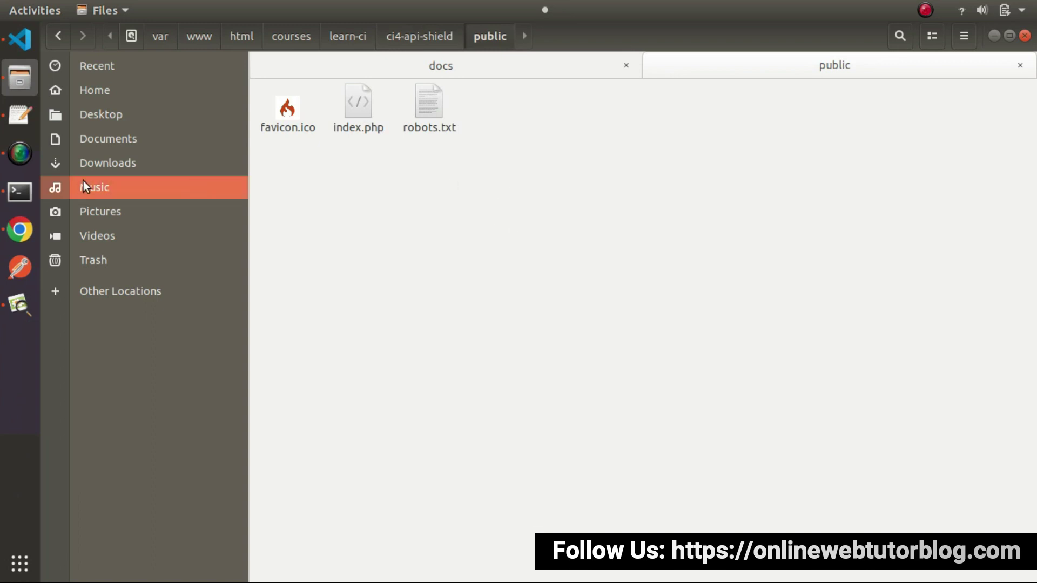
- Open the project's public/ directory from the index listing in Chrome and compare it with the localhost:8080 page
{"action": "left_click", "coordinate": [19, 229]}
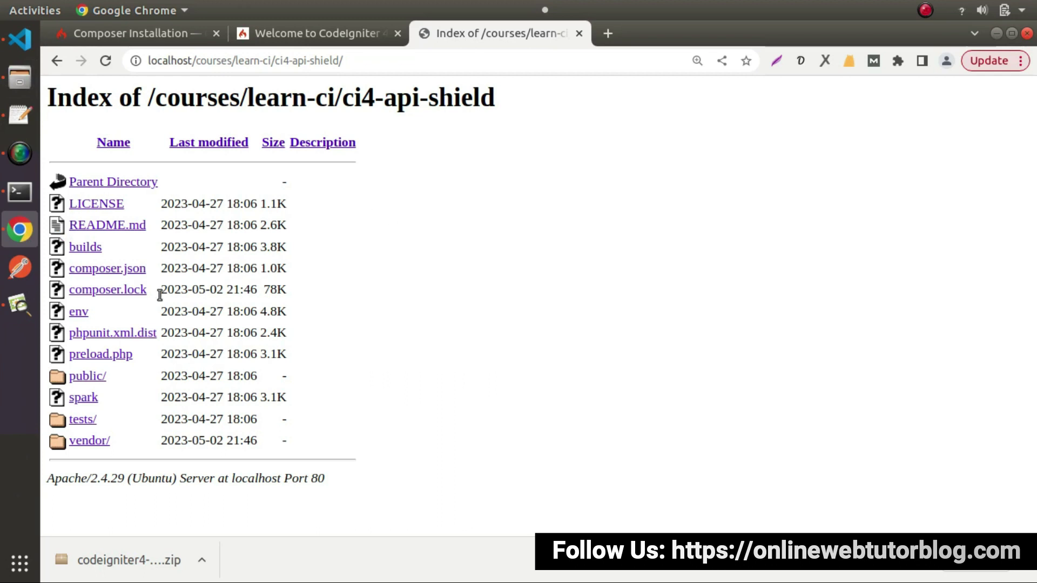
{"action": "left_click", "coordinate": [88, 375]}
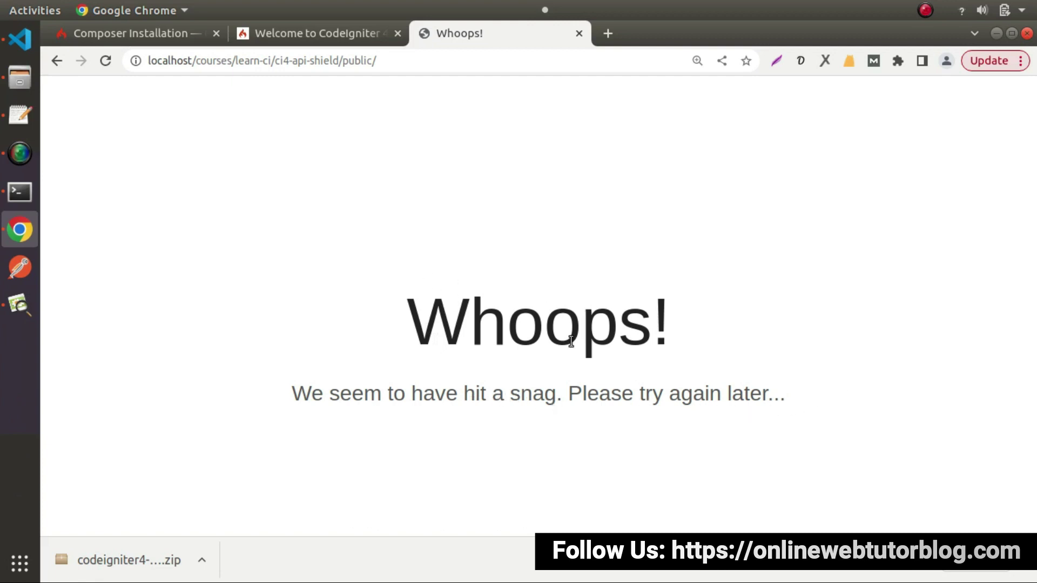
{"action": "left_click", "coordinate": [347, 40]}
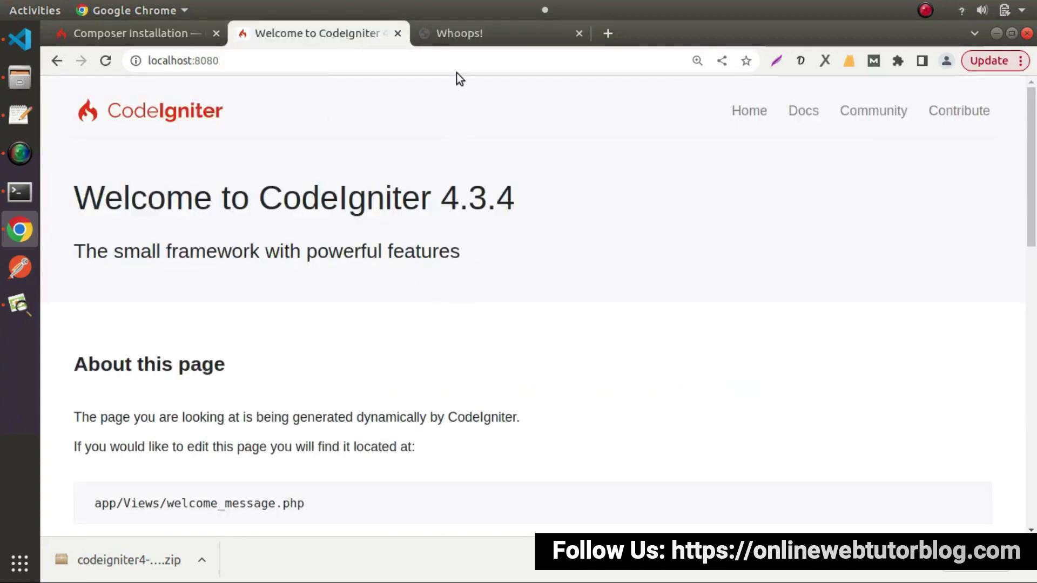
{"action": "key", "text": "ctrl+Tab"}
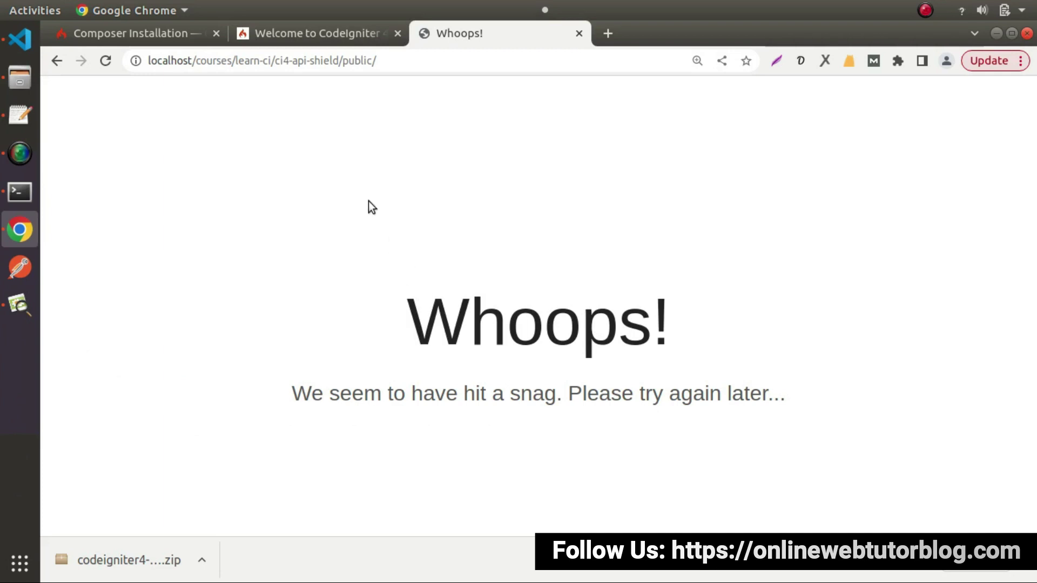
- Switch to Visual Studio Code and rename the project's env file as .env
{"action": "left_click", "coordinate": [20, 39]}
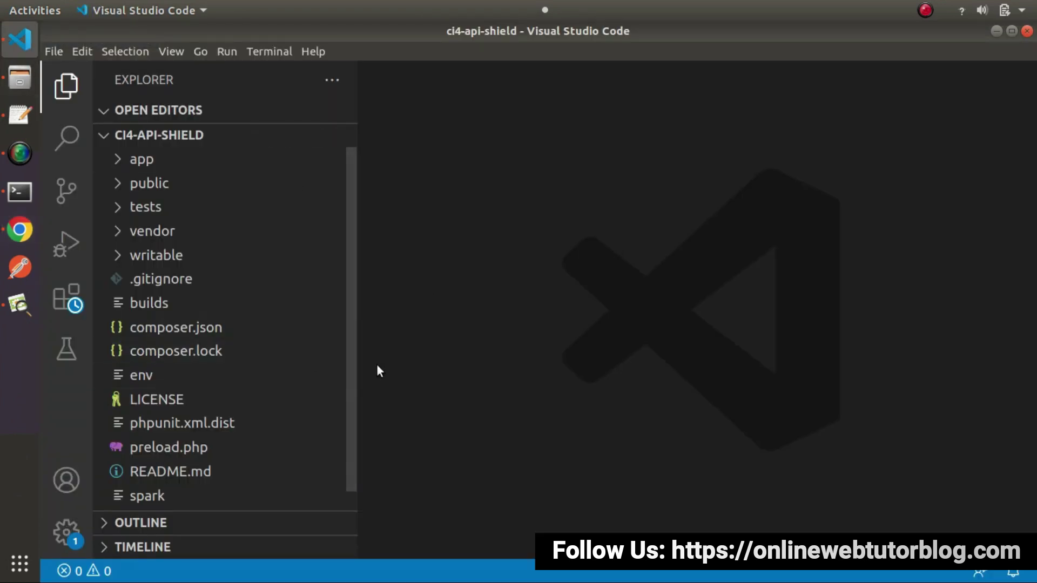
{"action": "right_click", "coordinate": [156, 378]}
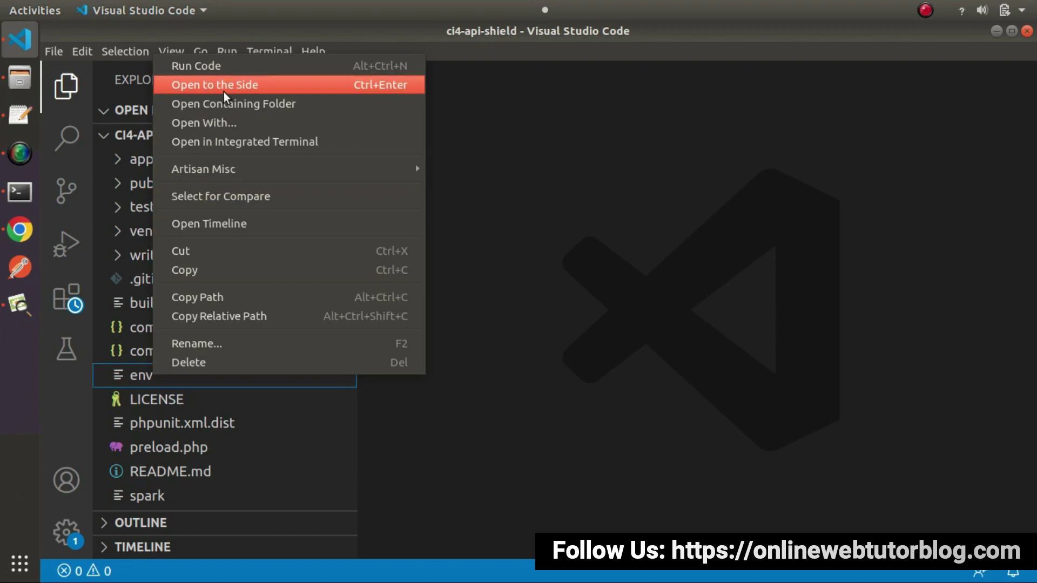
{"action": "key", "text": "Escape"}
{"action": "key", "text": "F2"}
{"action": "key", "text": "Home"}
{"action": "type", "text": "."}
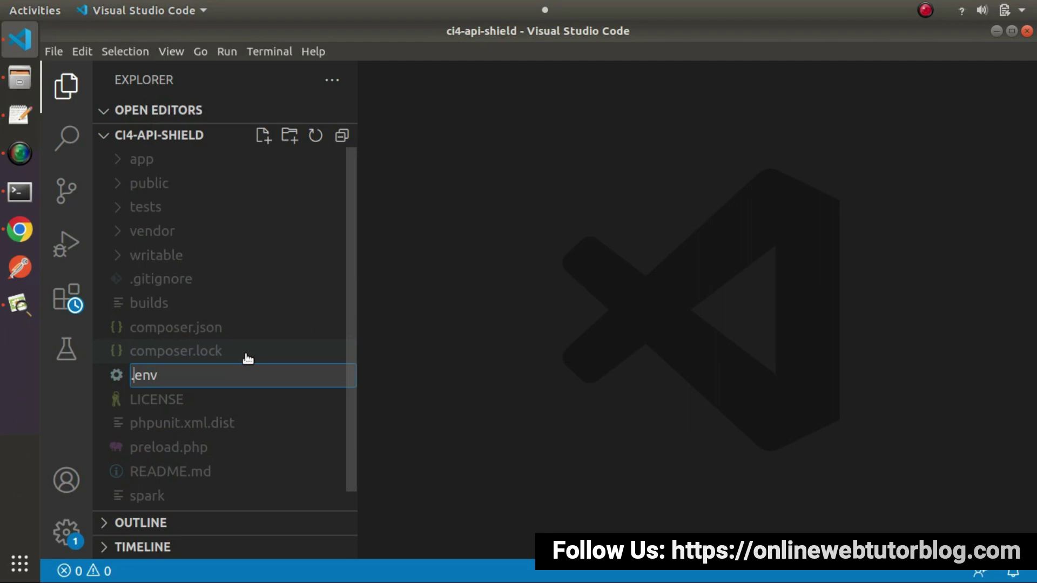
{"action": "key", "text": "Return"}
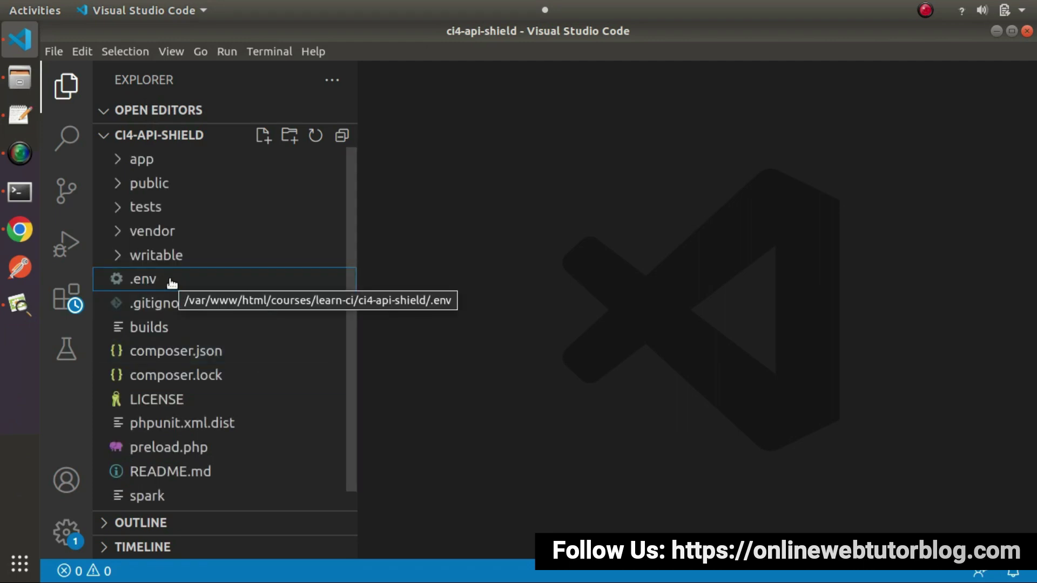
- Open the .env file and uncomment the CI_ENVIRONMENT line in the ENVIRONMENT section
{"action": "left_click", "coordinate": [324, 282]}
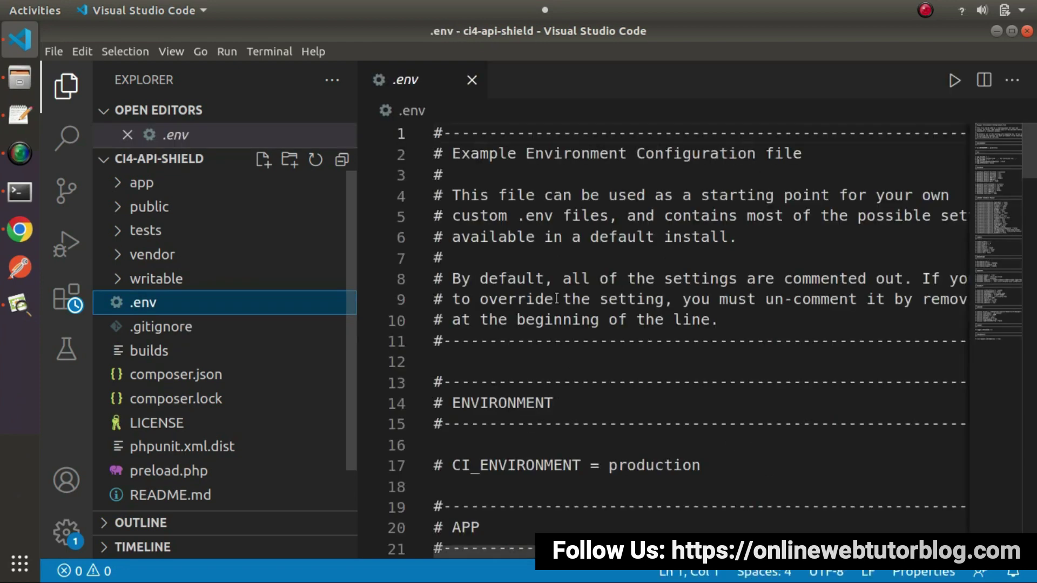
{"action": "scroll", "coordinate": [460, 183], "scroll_direction": "down", "scroll_amount": 5}
{"action": "scroll", "coordinate": [460, 184], "scroll_direction": "up", "scroll_amount": 3}
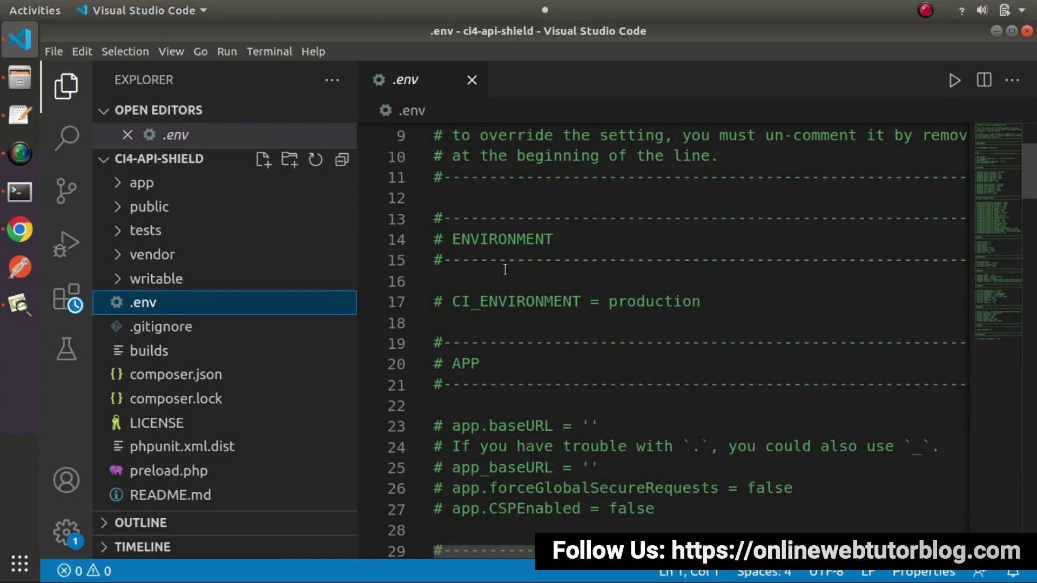
{"action": "left_click_drag", "start_coordinate": [453, 300], "coordinate": [435, 301]}
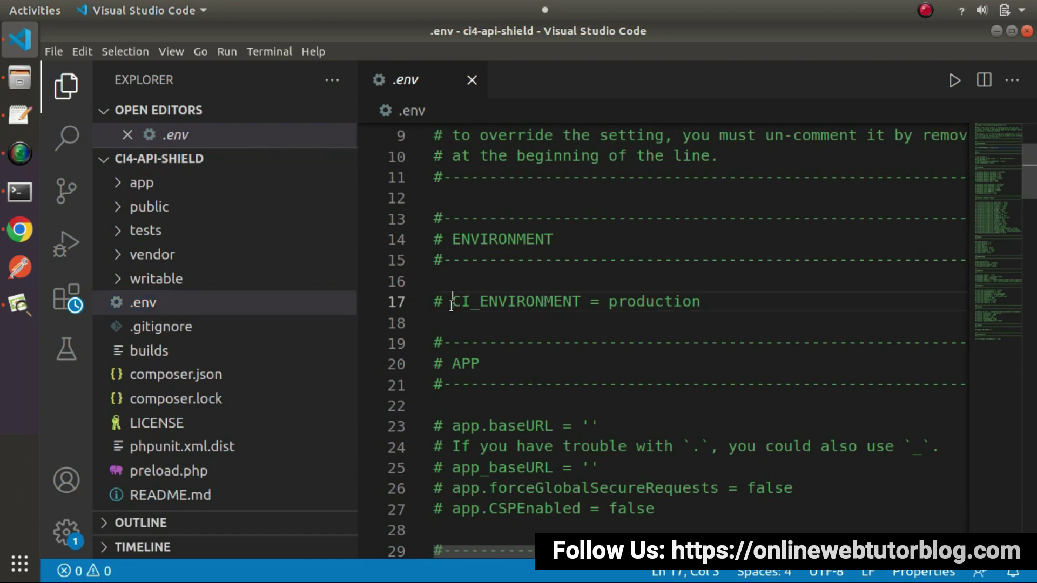
{"action": "key", "text": "BackSpace"}
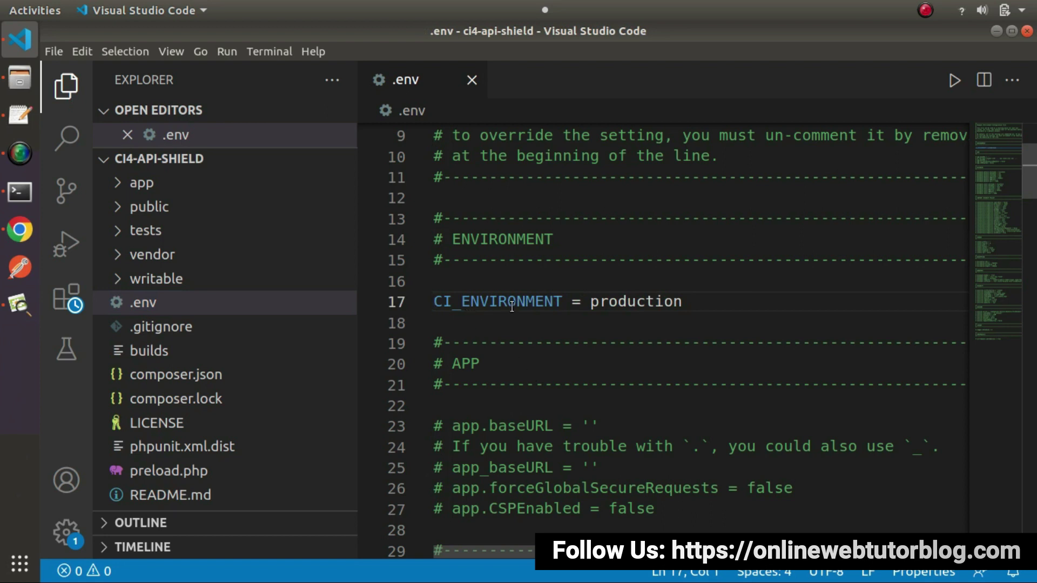
- Set CI_ENVIRONMENT to development and save the .env file
{"action": "double_click", "coordinate": [632, 301]}
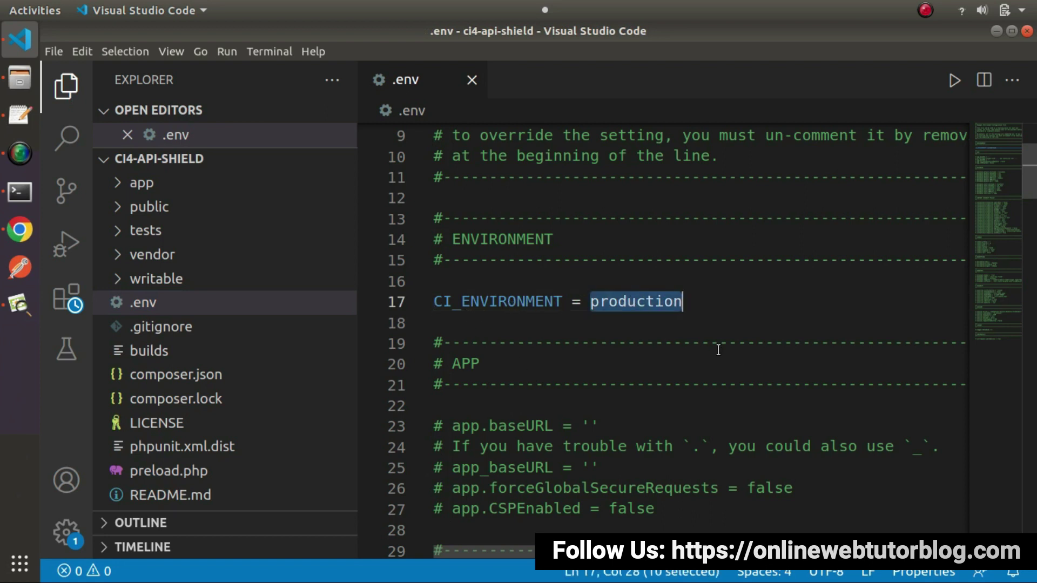
{"action": "key", "text": "BackSpace"}
{"action": "type", "text": "de"}
{"action": "key", "text": "BackSpace"}
{"action": "type", "text": "ev"}
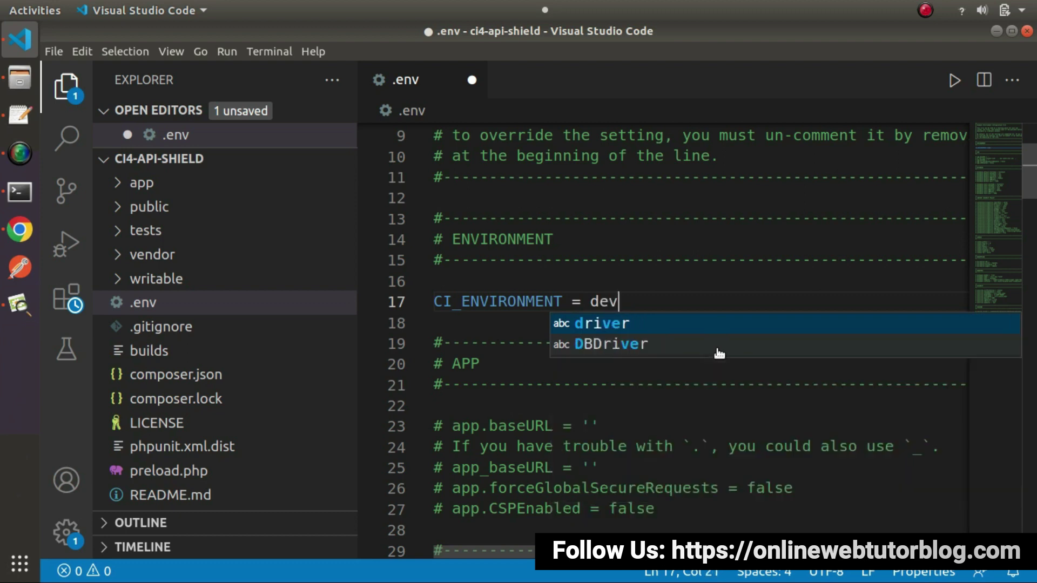
{"action": "type", "text": "elopment"}
{"action": "key", "text": "ctrl+s"}
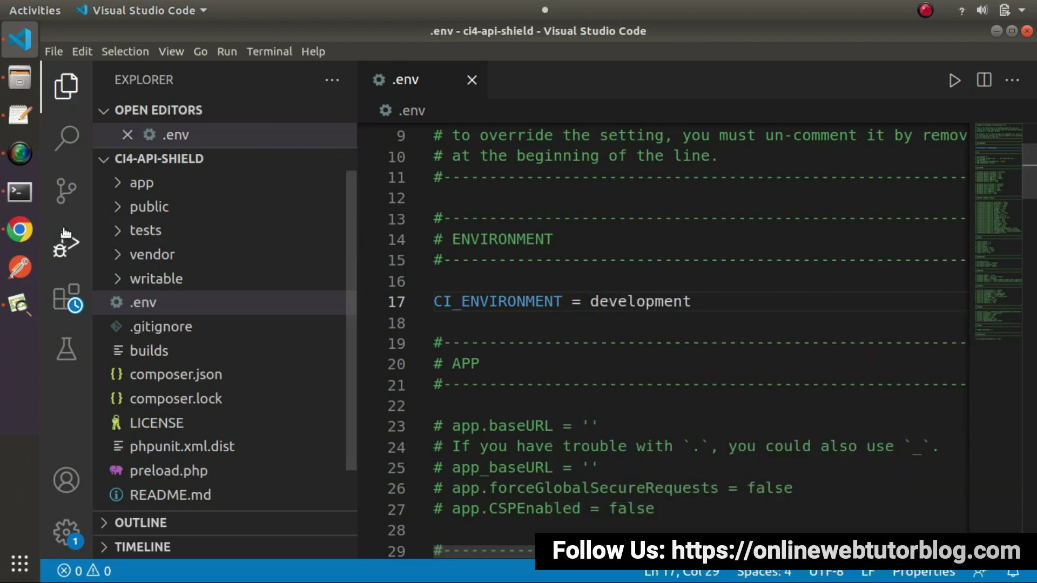
- Reload the project's public page in Chrome and examine the exception message and the folder path it names
{"action": "left_click", "coordinate": [20, 229]}
{"action": "left_click", "coordinate": [106, 60]}
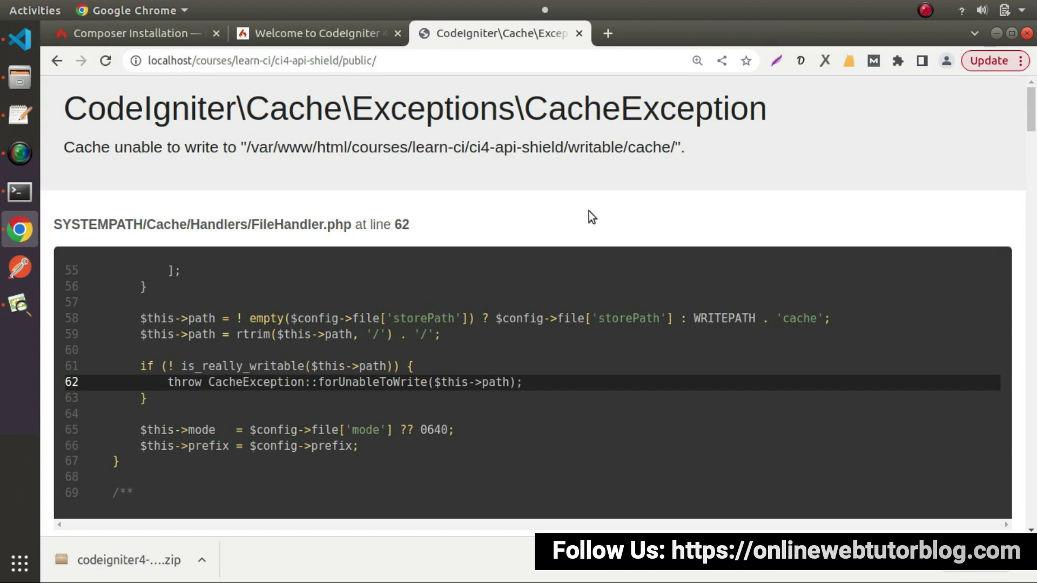
{"action": "scroll", "coordinate": [377, 246], "scroll_direction": "down", "scroll_amount": 6}
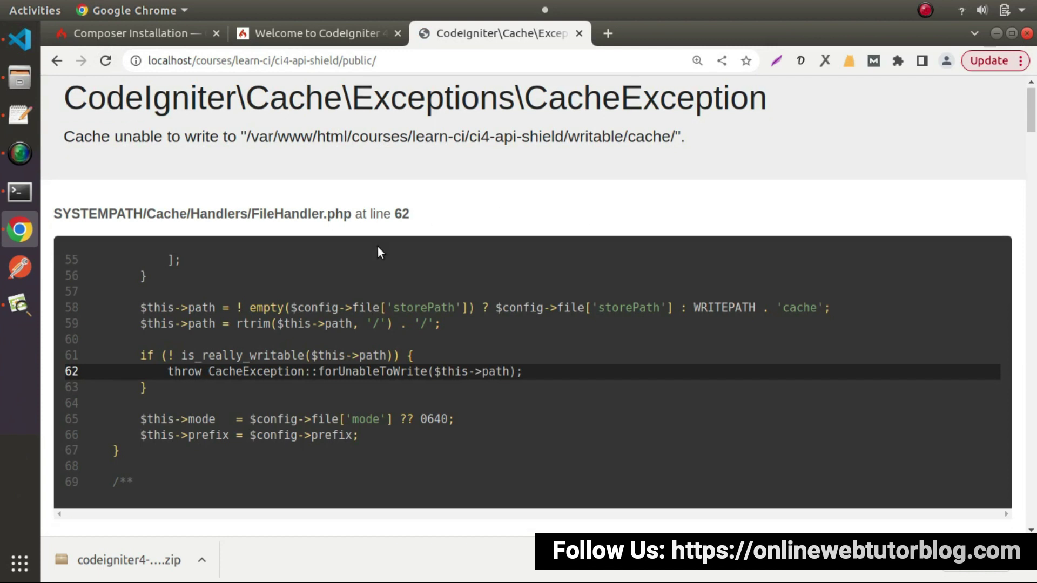
{"action": "scroll", "coordinate": [504, 273], "scroll_direction": "up", "scroll_amount": 6}
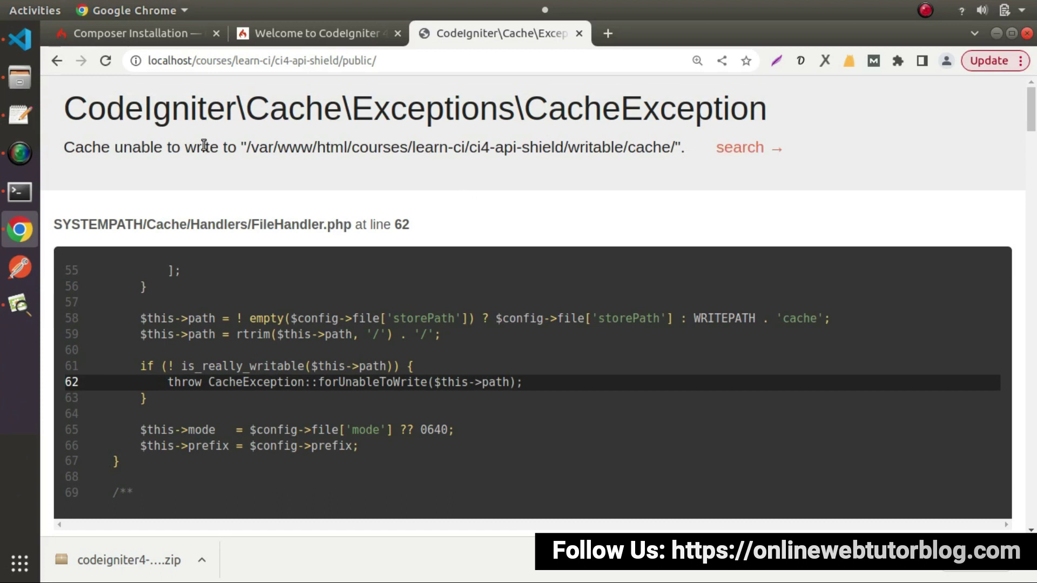
{"action": "left_click_drag", "start_coordinate": [65, 148], "coordinate": [238, 150]}
{"action": "left_click", "coordinate": [348, 173]}
{"action": "left_click_drag", "start_coordinate": [675, 150], "coordinate": [471, 149]}
{"action": "left_click", "coordinate": [562, 154]}
{"action": "left_click_drag", "start_coordinate": [567, 150], "coordinate": [673, 151]}
{"action": "left_click", "coordinate": [677, 173]}
- Inspect the project's writable folder and its cache subfolder in Files, and return to the exception page in Chrome
{"action": "left_click", "coordinate": [20, 77]}
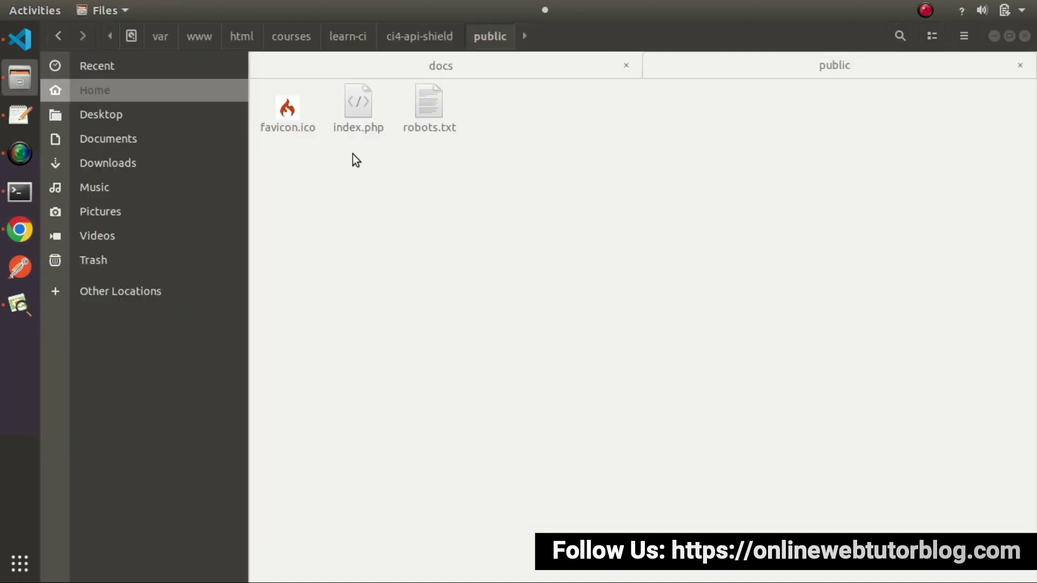
{"action": "left_click", "coordinate": [421, 36]}
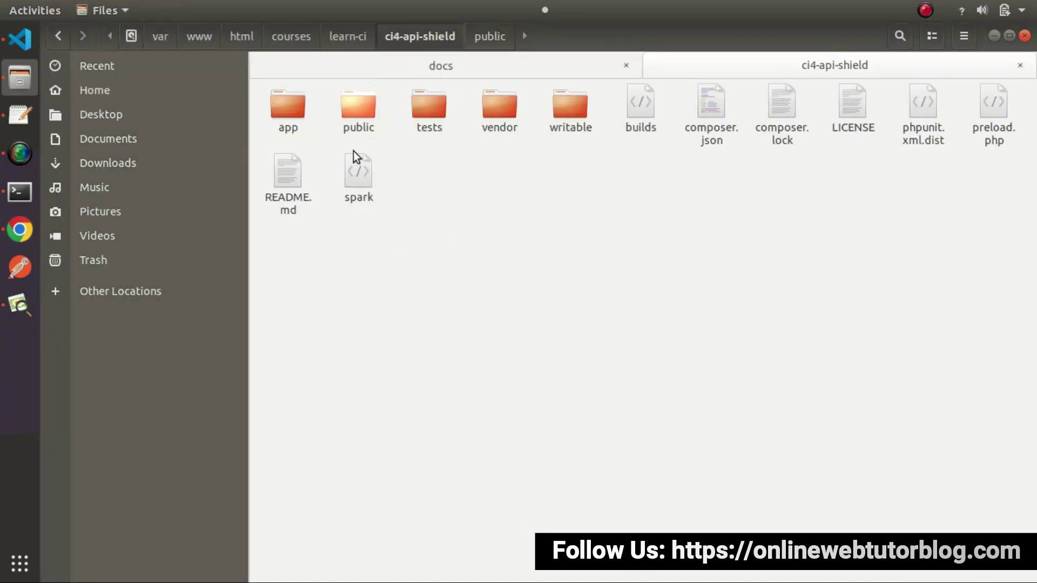
{"action": "double_click", "coordinate": [573, 108]}
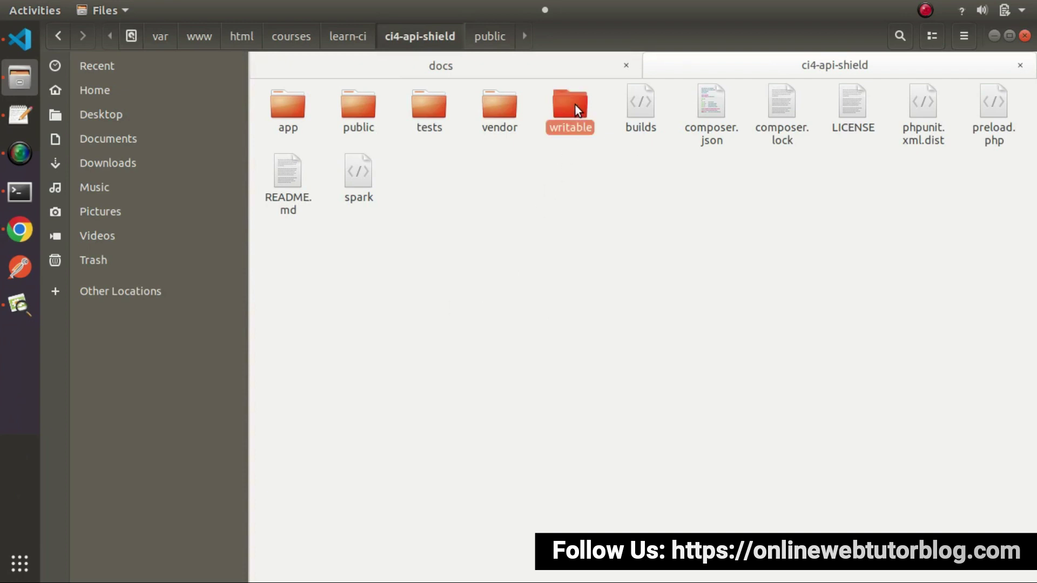
{"action": "double_click", "coordinate": [280, 111]}
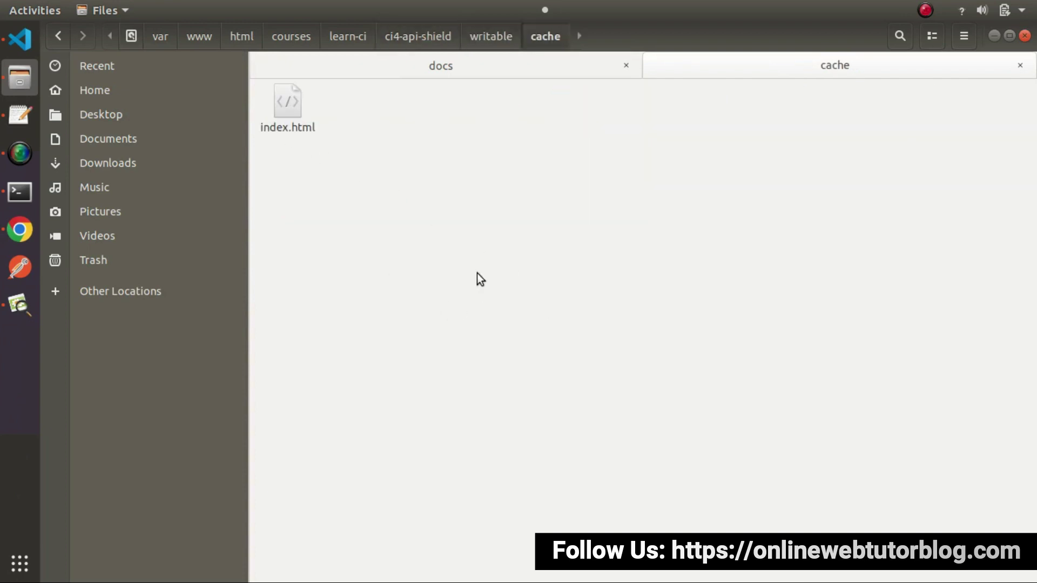
{"action": "left_click", "coordinate": [501, 39]}
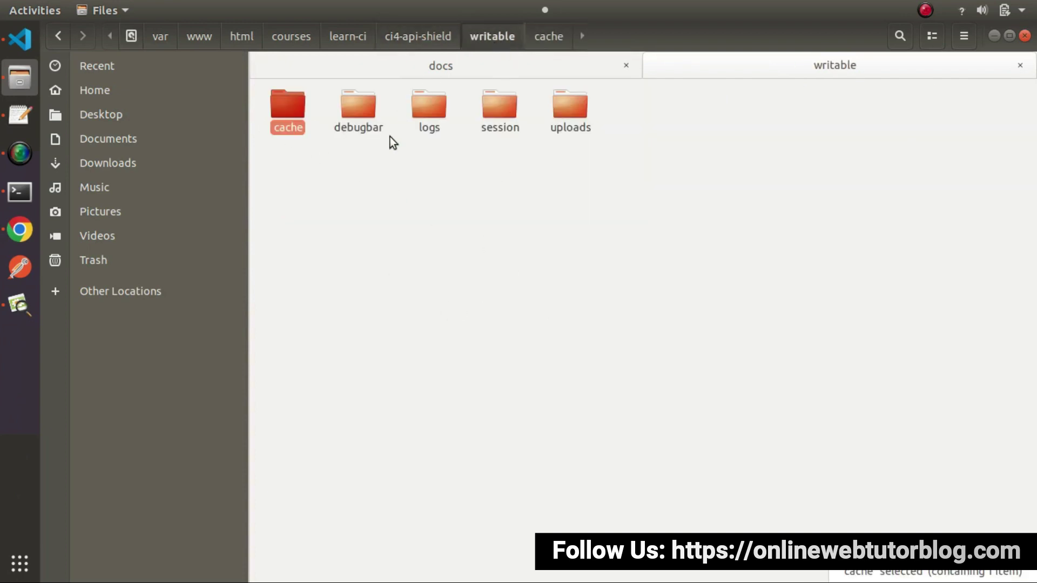
{"action": "left_click", "coordinate": [409, 244]}
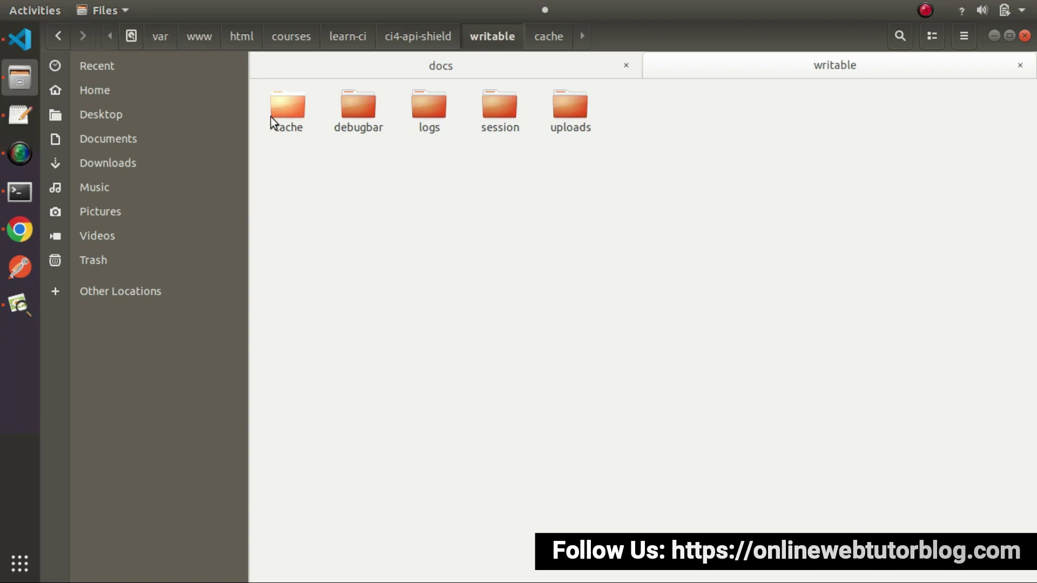
{"action": "left_click", "coordinate": [19, 229]}
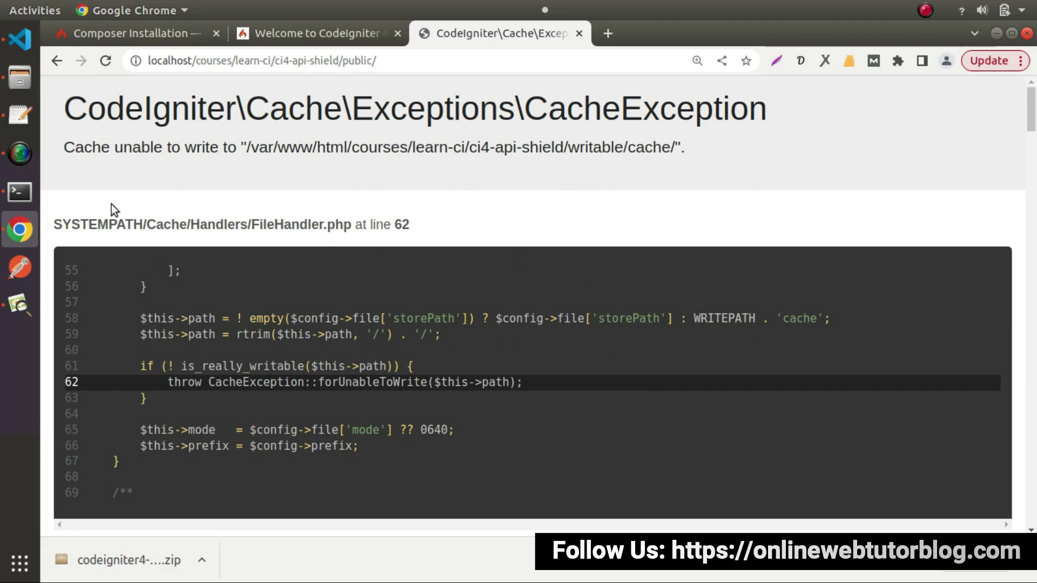
- Switch to Terminal, stop the running spark server, clear the output and list the ci4-api-shield project's contents to locate the writable folder
{"action": "left_click", "coordinate": [31, 192]}
{"action": "key", "text": "ctrl+c"}
{"action": "type", "text": "clear"}
{"action": "key", "text": "Return"}
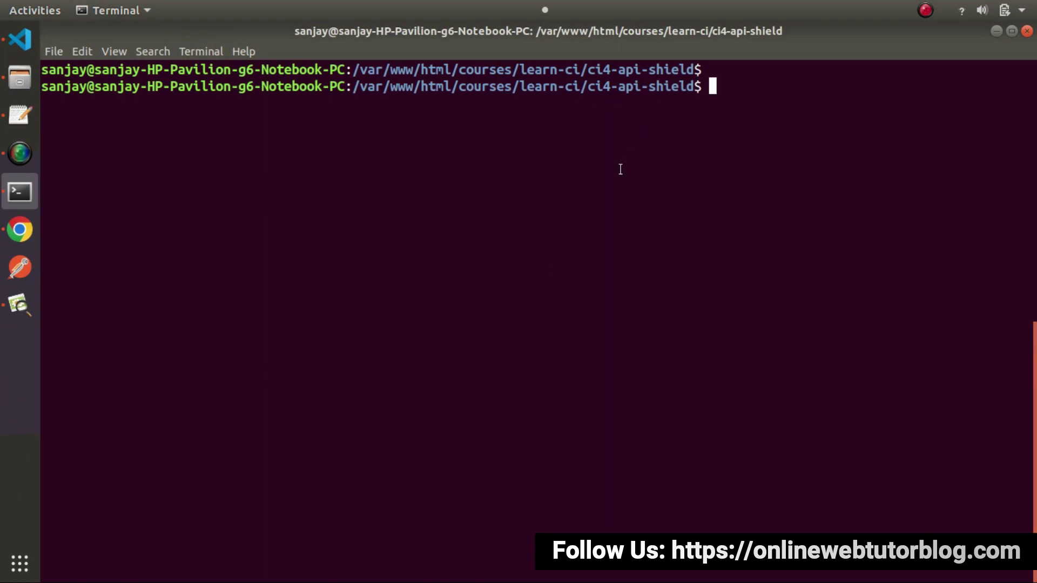
{"action": "type", "text": "ls"}
{"action": "key", "text": "Return"}
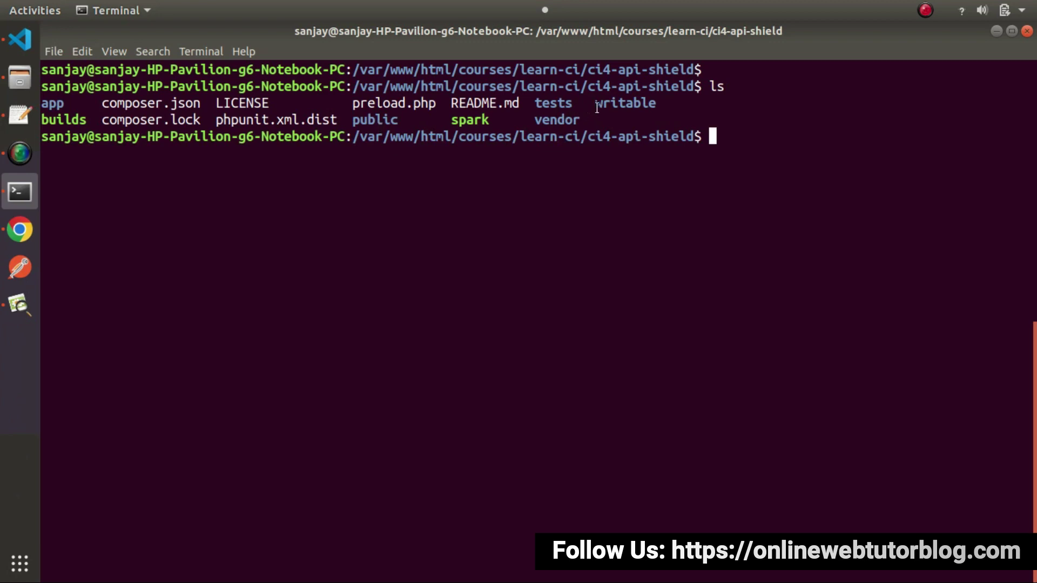
{"action": "left_click_drag", "start_coordinate": [595, 103], "coordinate": [682, 104]}
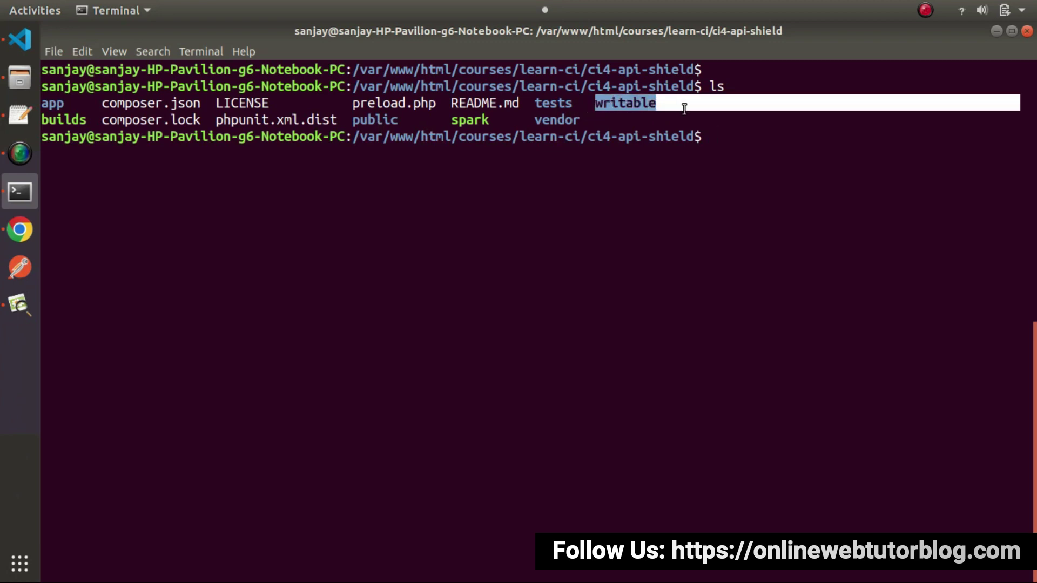
{"action": "left_click", "coordinate": [684, 109]}
{"action": "type", "text": "ch"}
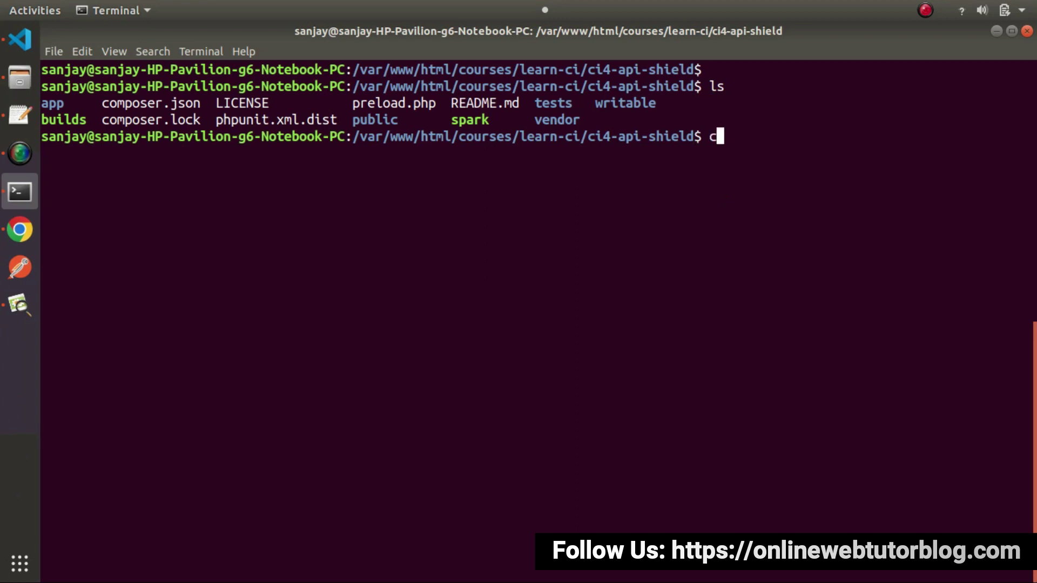
{"action": "type", "text": "mod"}
{"action": "key", "text": "BackSpace"}
{"action": "key", "text": "BackSpace"}
{"action": "key", "text": "BackSpace"}
{"action": "key", "text": "BackSpace"}
{"action": "key", "text": "BackSpace"}
- Start a root shell with sudo su, entering the account password
{"action": "type", "text": "sudo su"}
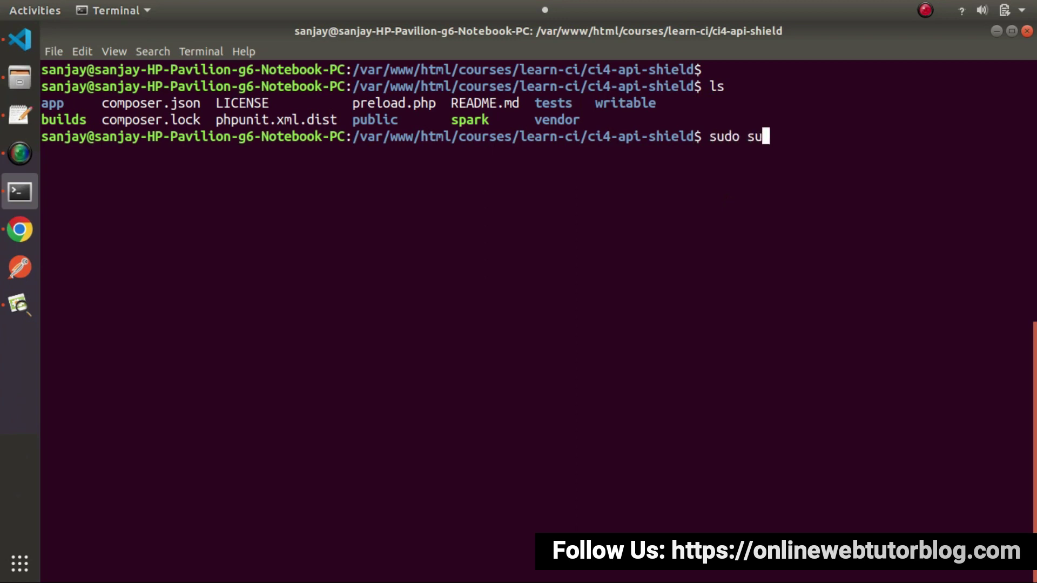
{"action": "key", "text": "Return"}
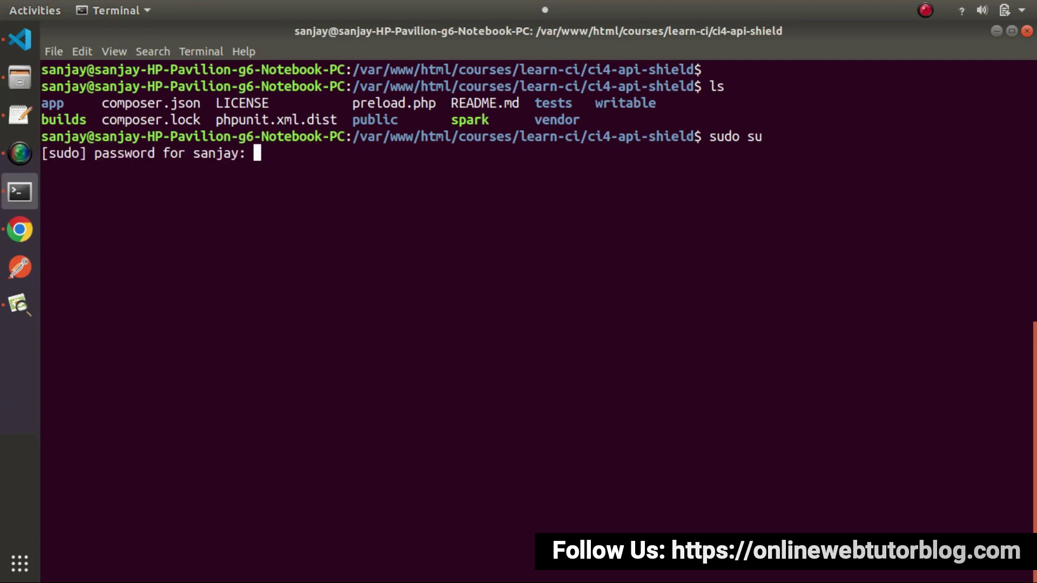
{"action": "key", "text": "Return"}
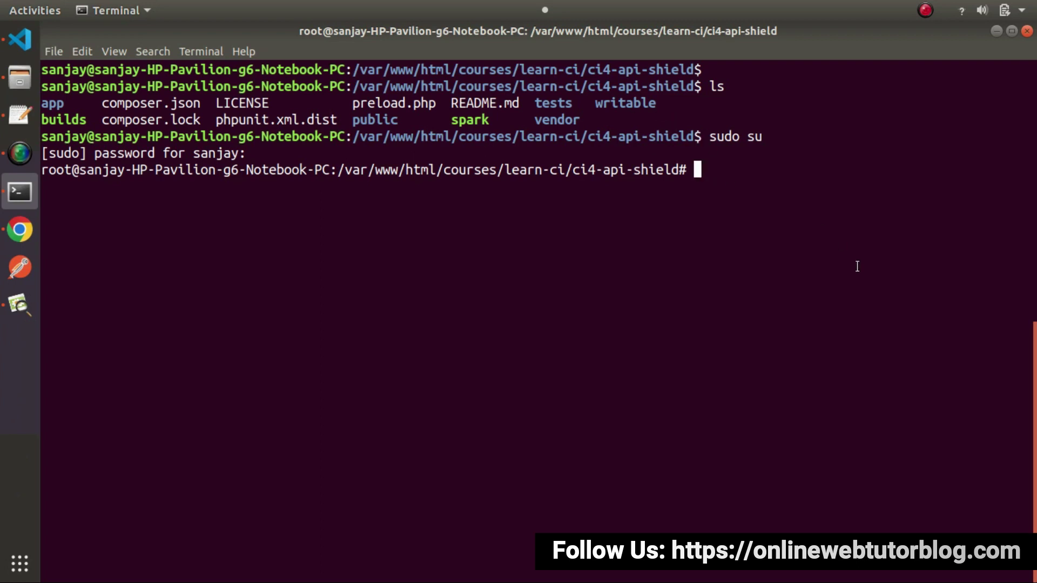
- Change into the project's writable folder and list its contents to locate the cache folder
{"action": "type", "text": "cd wri"}
{"action": "key", "text": "Tab"}
{"action": "key", "text": "Return"}
{"action": "type", "text": "ls"}
{"action": "key", "text": "Return"}
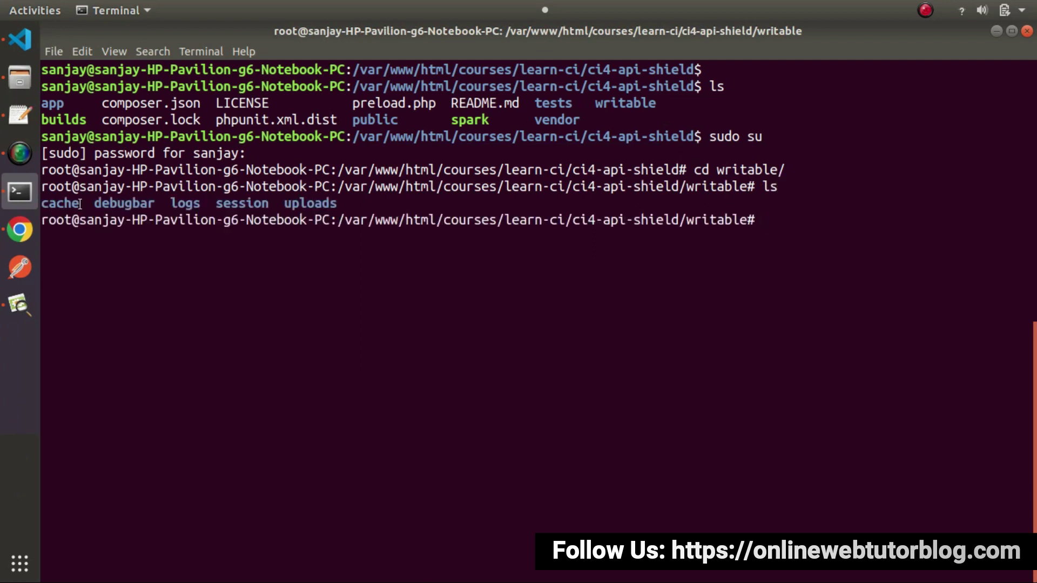
{"action": "left_click_drag", "start_coordinate": [79, 204], "coordinate": [45, 205]}
{"action": "left_click", "coordinate": [169, 264]}
- Run chmod -R 777 on the current writable folder, list its contents again and exit the root shell
{"action": "type", "text": "chmod -R 777 ."}
{"action": "key", "text": "Return"}
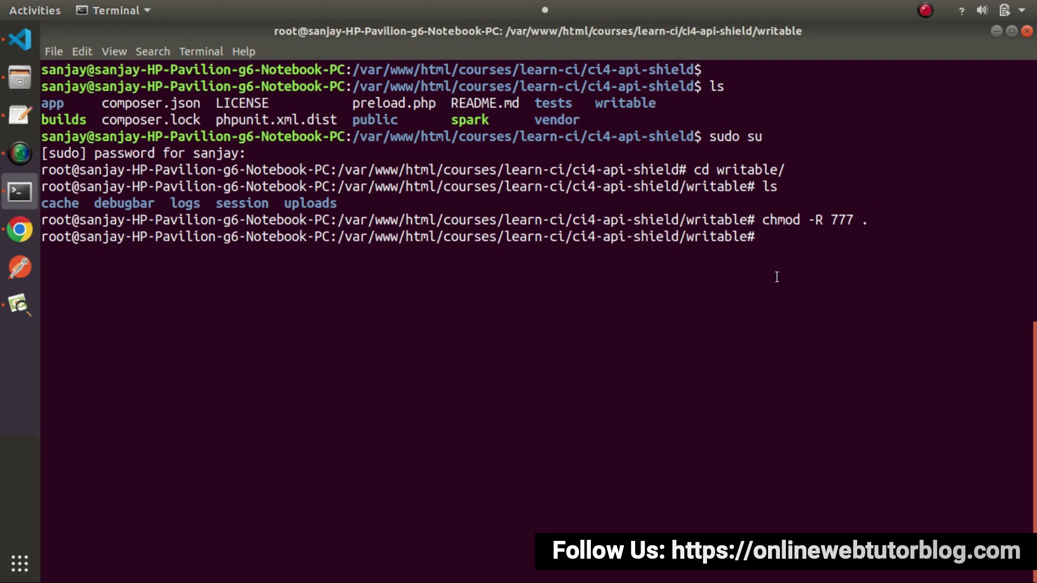
{"action": "type", "text": "ls"}
{"action": "key", "text": "Return"}
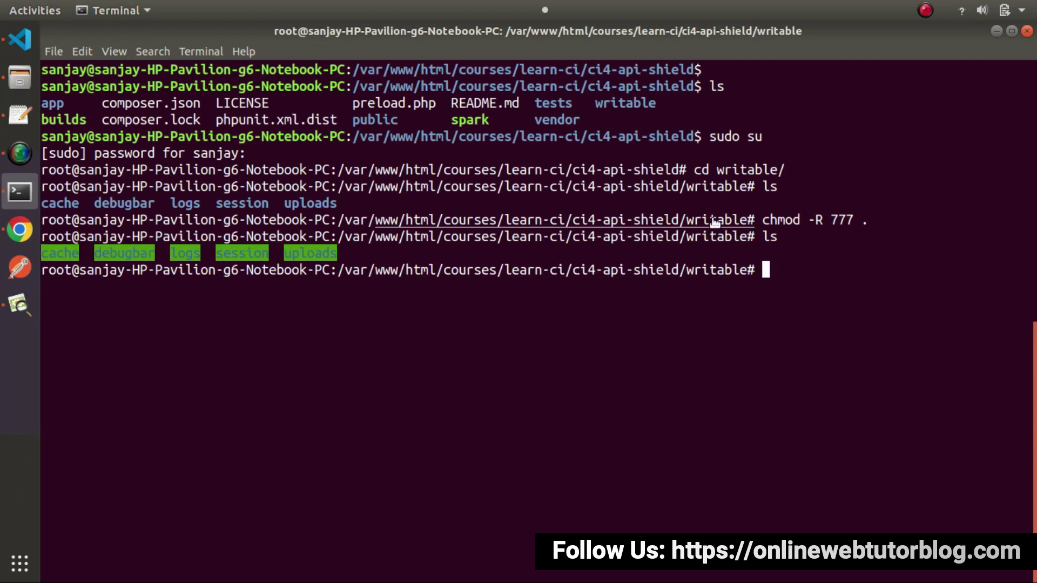
{"action": "left_click_drag", "start_coordinate": [350, 205], "coordinate": [43, 204]}
{"action": "left_click", "coordinate": [546, 351]}
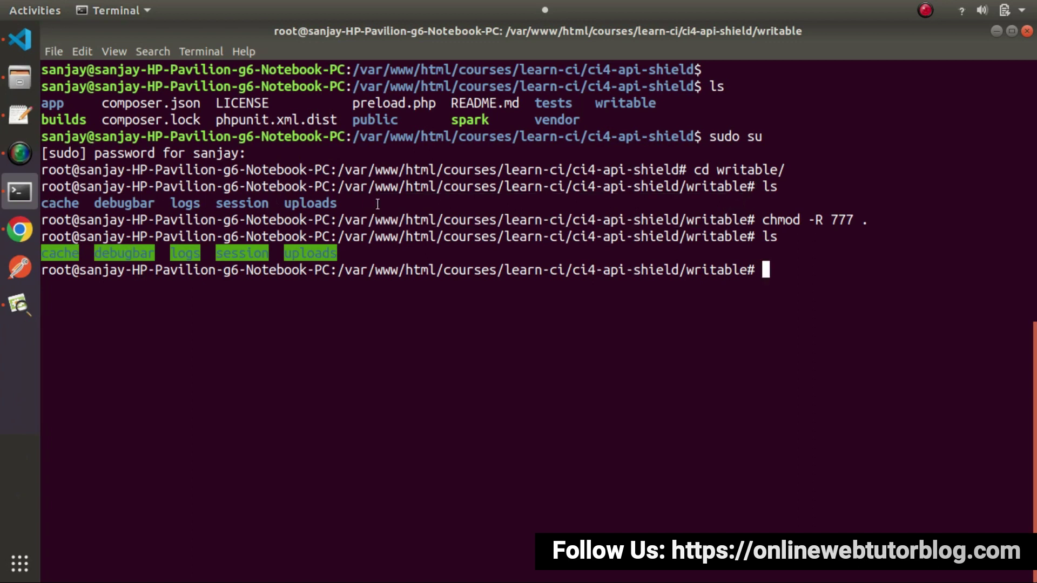
{"action": "type", "text": "exit"}
{"action": "key", "text": "Return"}
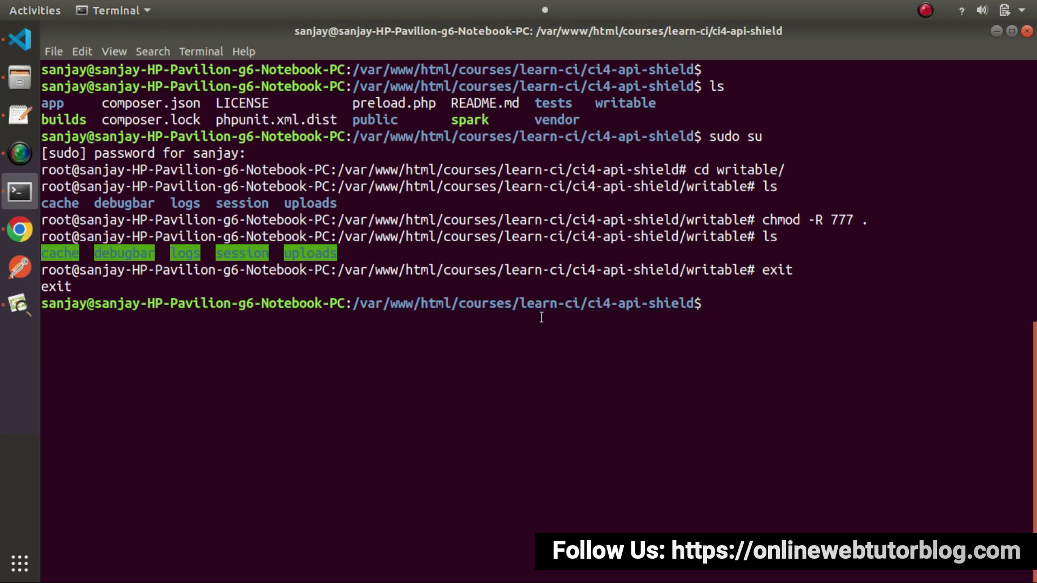
- Reload the project's public page in Chrome until the cache exception clears, and compare it with the localhost:8080 page
{"action": "left_click", "coordinate": [20, 230]}
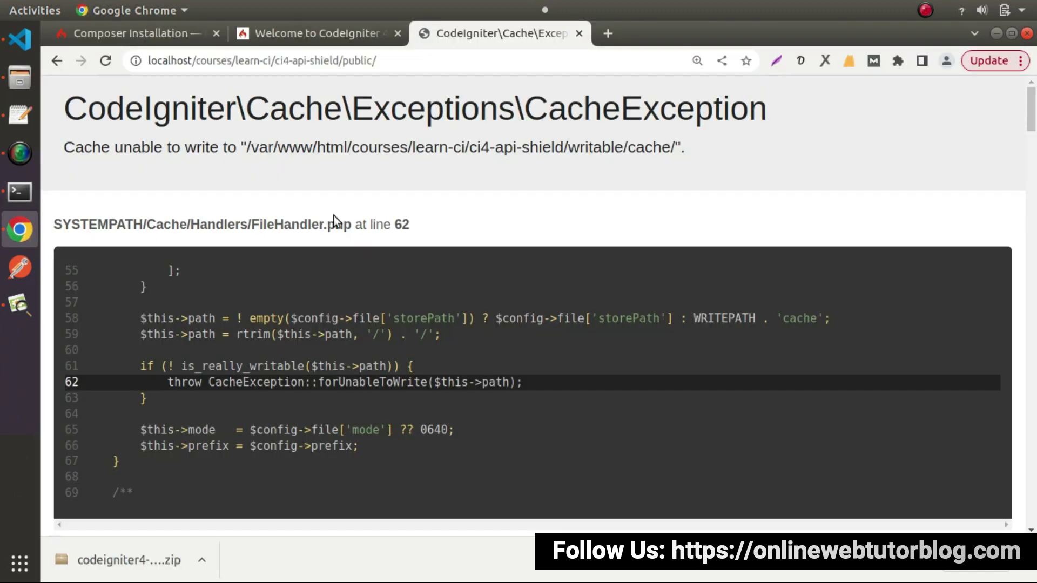
{"action": "left_click", "coordinate": [106, 61]}
{"action": "left_click_drag", "start_coordinate": [674, 152], "coordinate": [567, 157]}
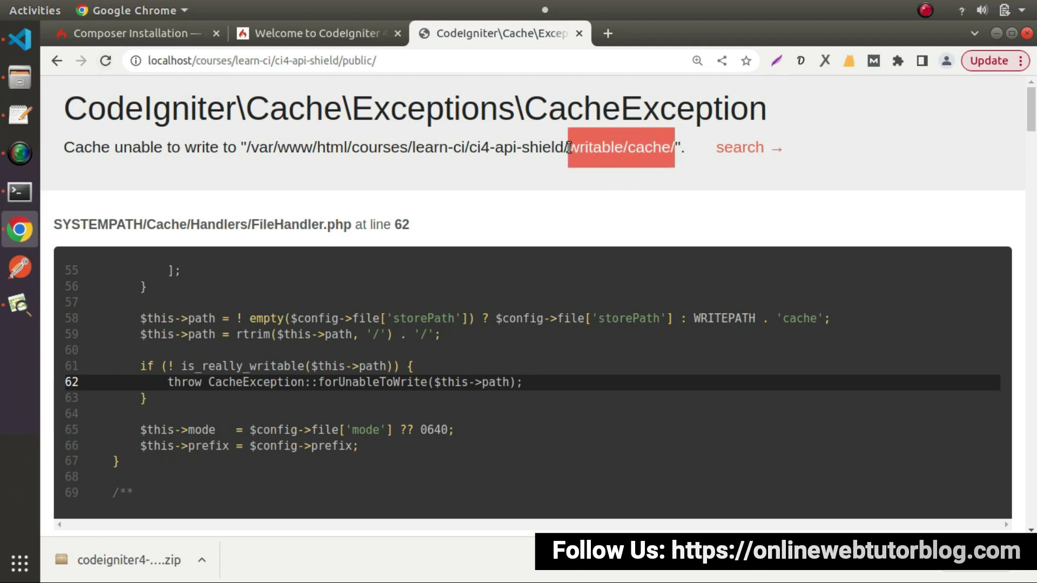
{"action": "left_click", "coordinate": [582, 161]}
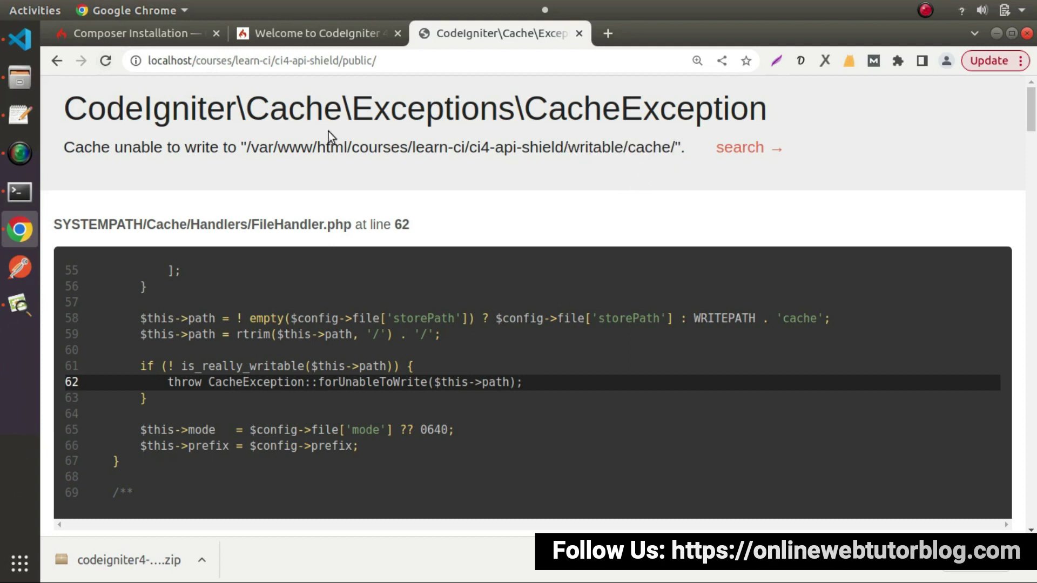
{"action": "left_click", "coordinate": [106, 61]}
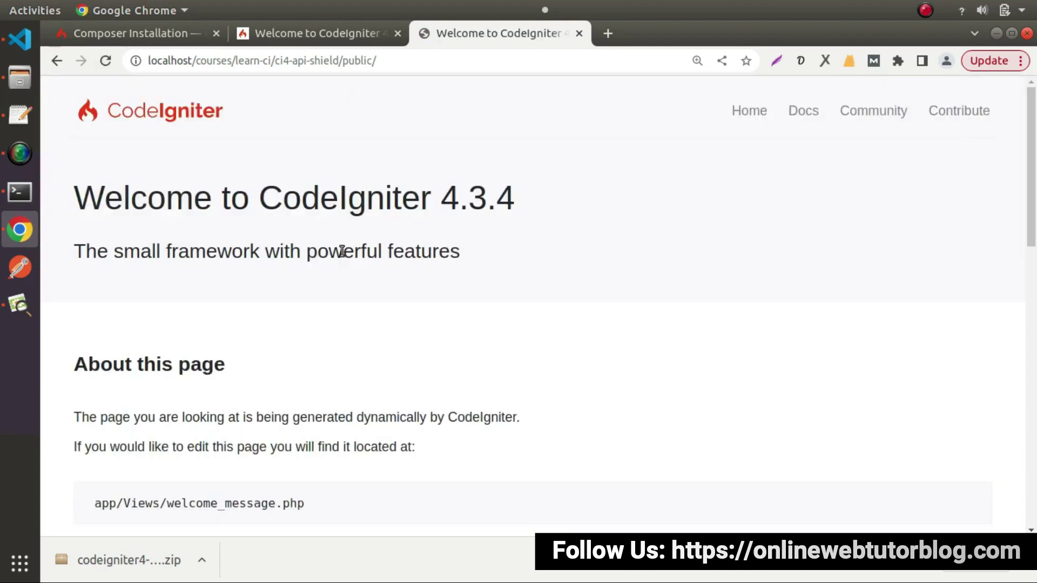
{"action": "left_click", "coordinate": [351, 34]}
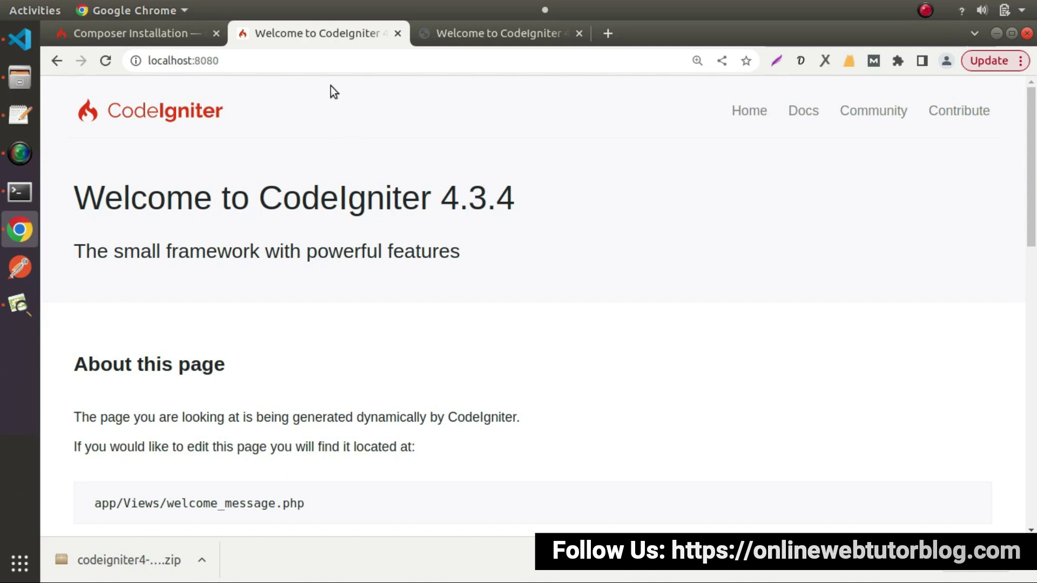
{"action": "left_click", "coordinate": [478, 35]}
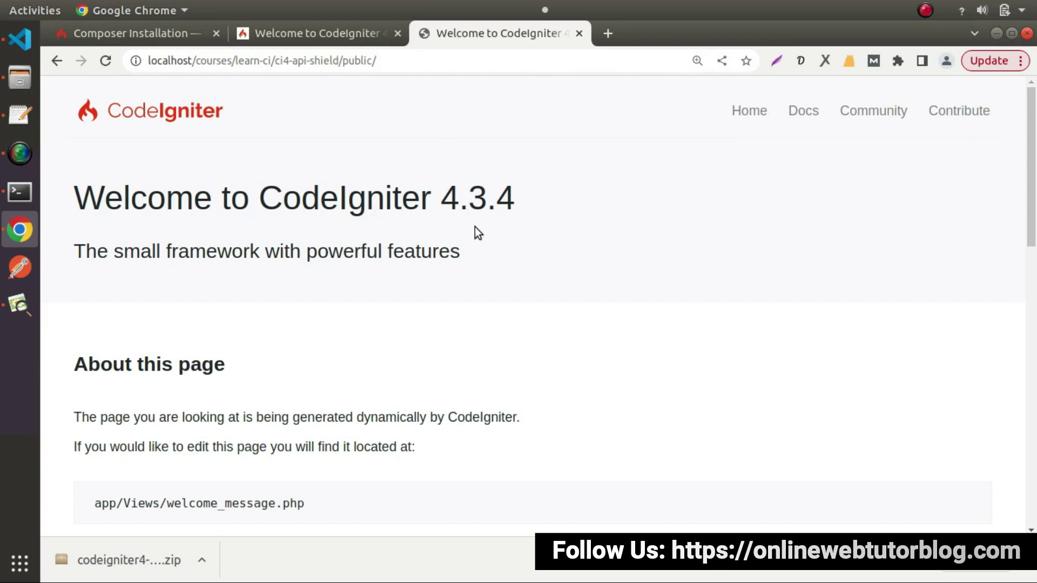